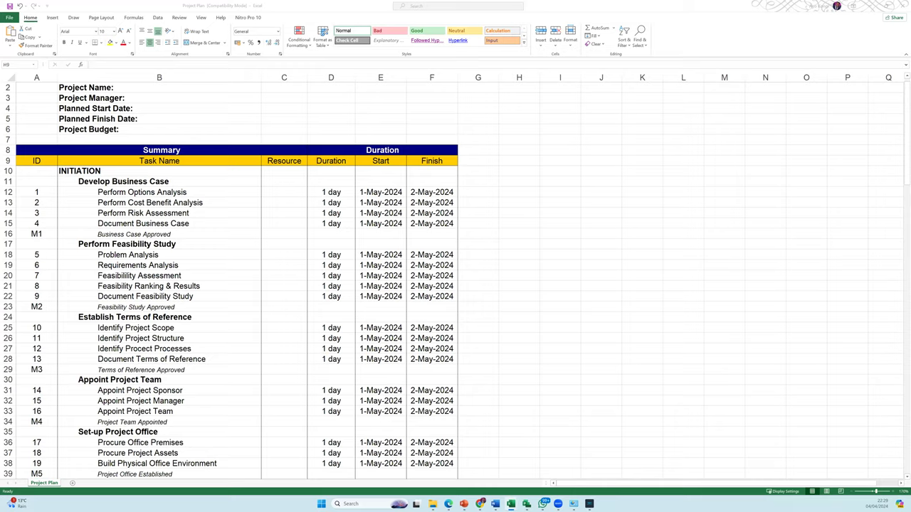
Step: Examine the project plan's header fields and the opening rows of its task table
scroll(285, 278, "up", 3, "ctrl")
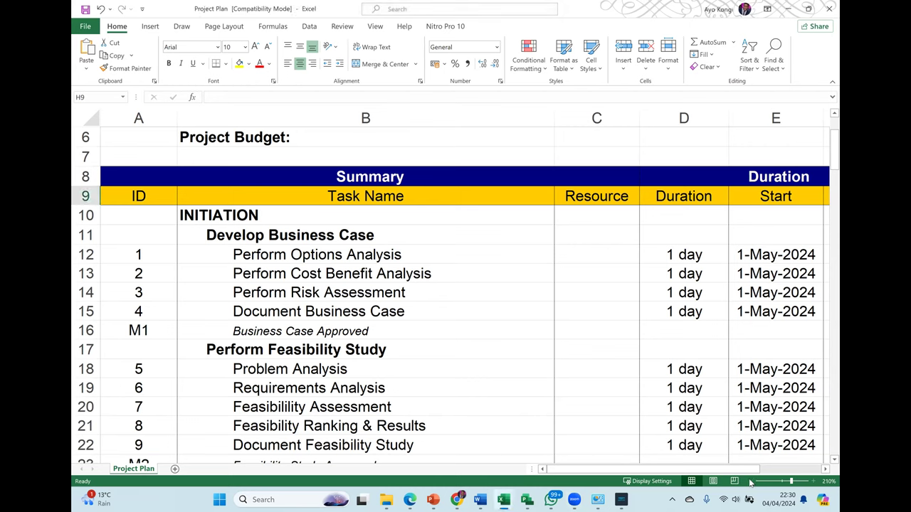
left_click(596, 274)
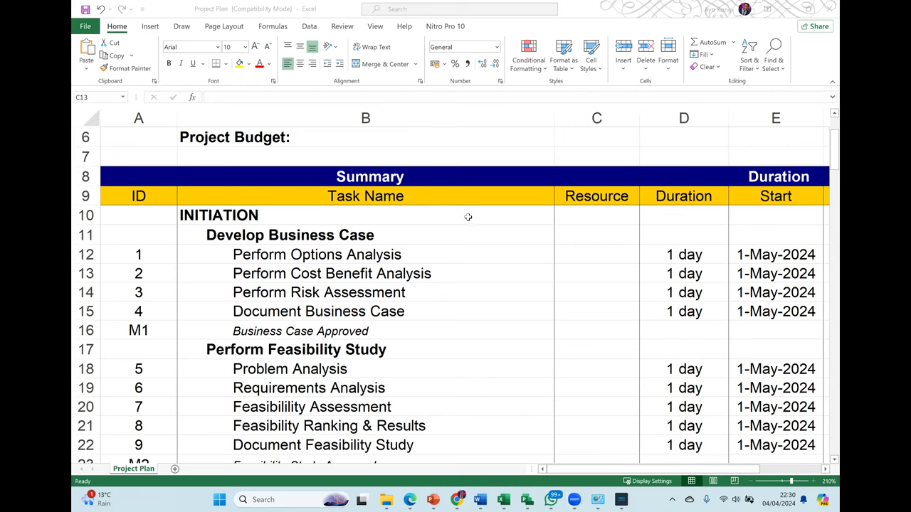
scroll(776, 399, "up", 2)
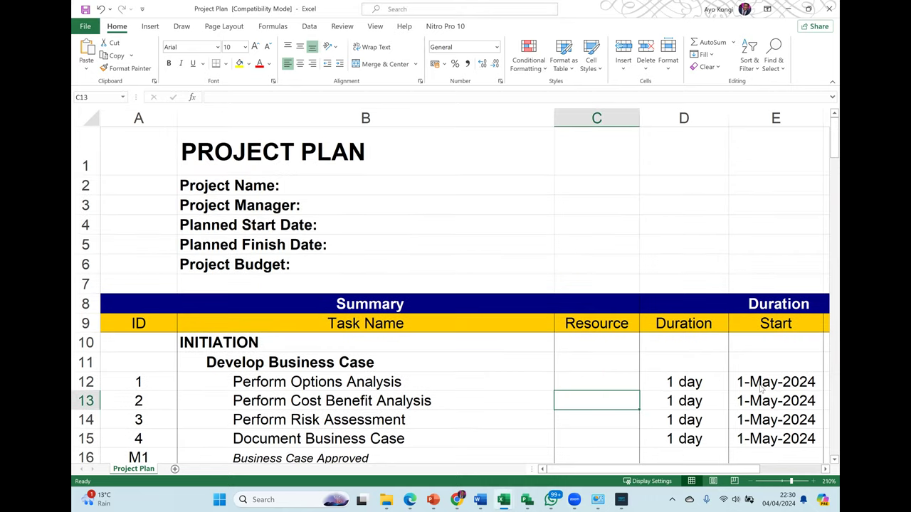
scroll(760, 388, "down", 2)
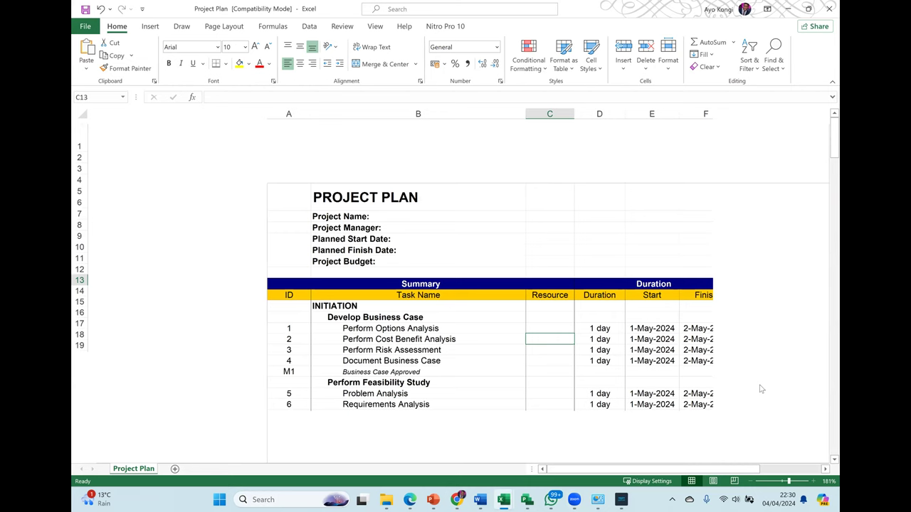
scroll(760, 388, "down", 5)
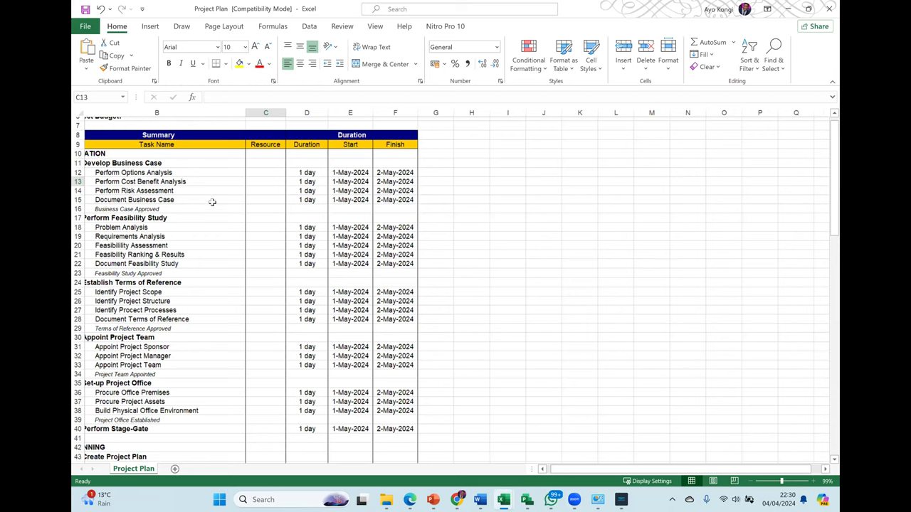
scroll(212, 202, "up", 2)
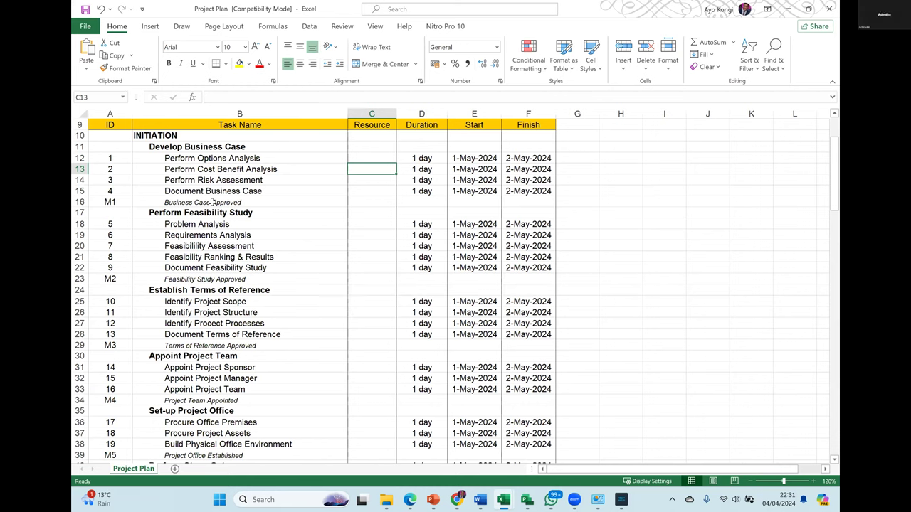
Step: Review the Initiation tasks, from Develop Business Case and Perform Feasibility Study through to Perform Stage-Gate
left_click(214, 146)
left_click(203, 202)
left_click(205, 159)
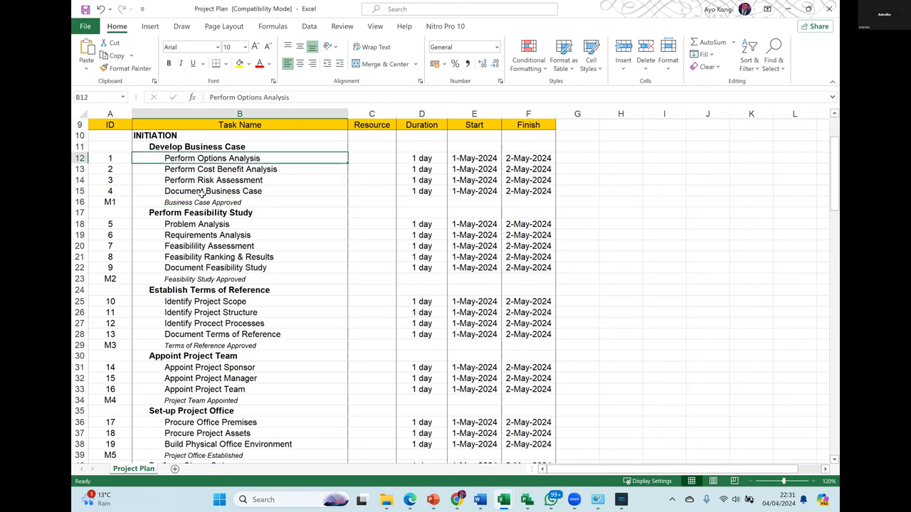
key("Down")
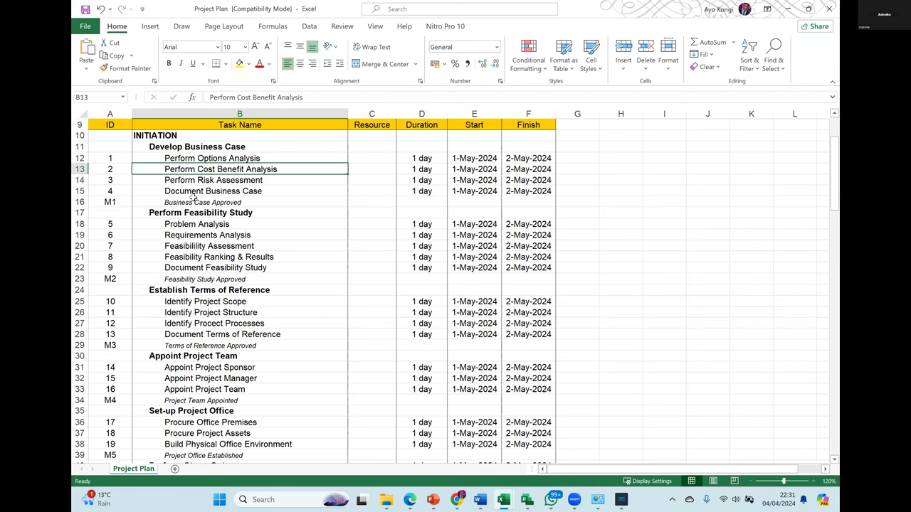
left_click(197, 224)
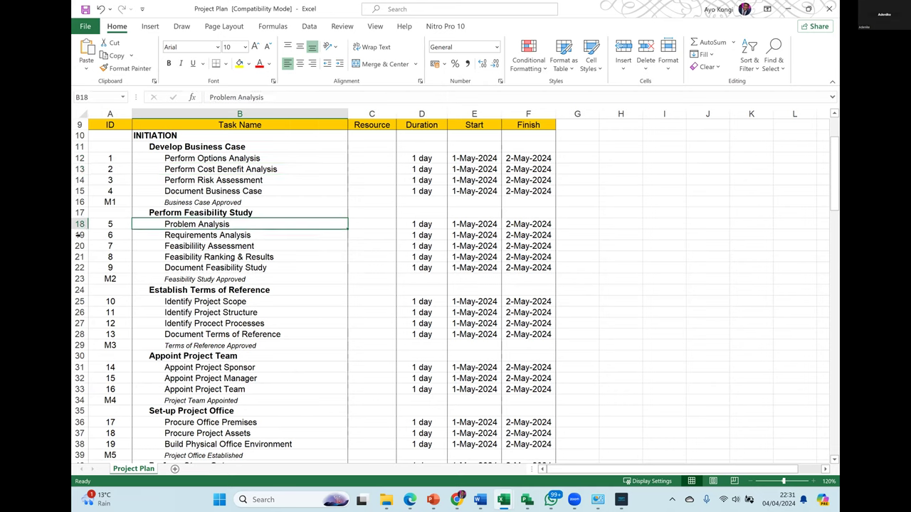
left_click(78, 235)
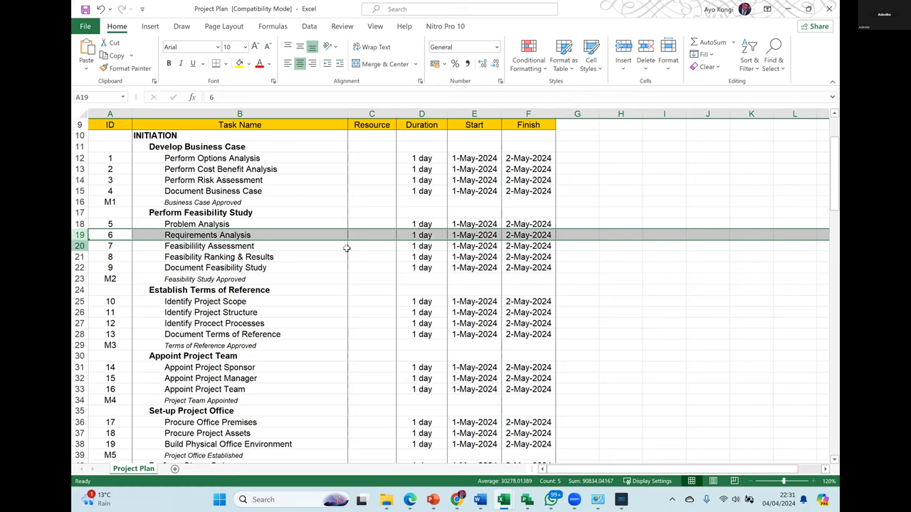
key("Down")
key("shift+space")
scroll(179, 206, "down", 3)
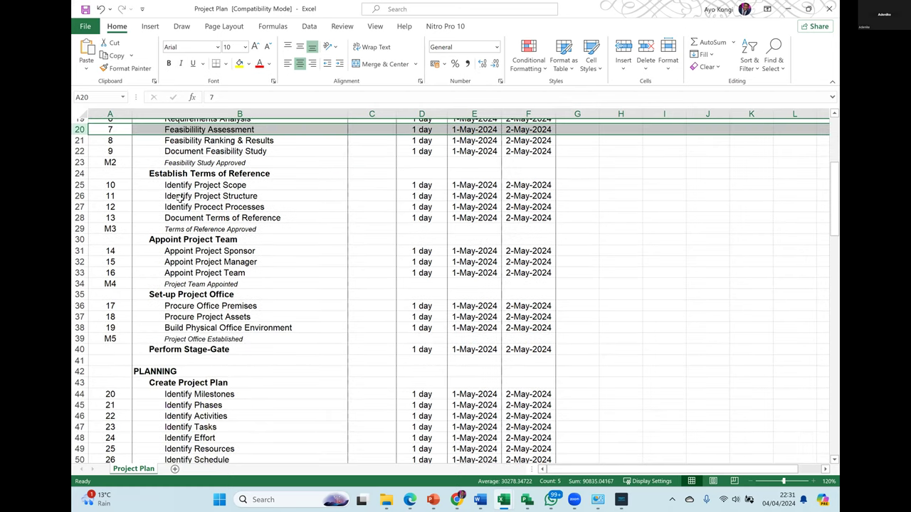
scroll(180, 199, "down", 6)
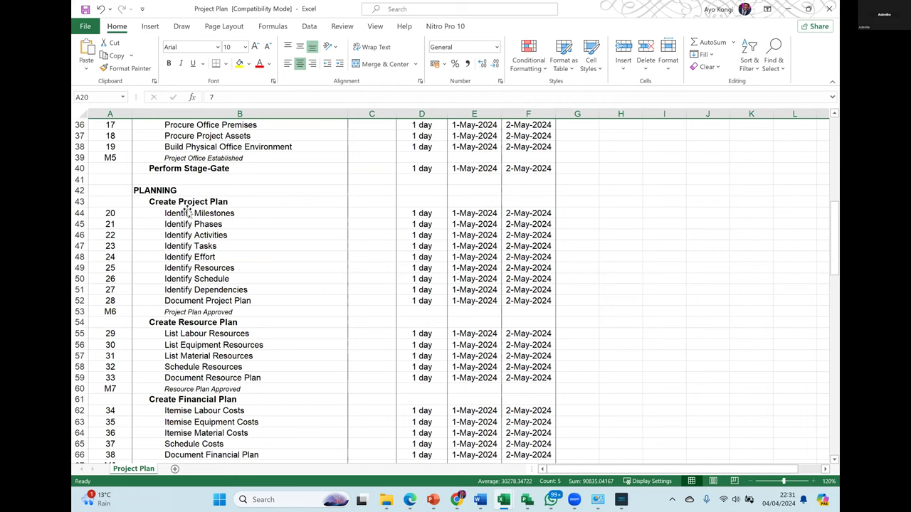
Step: Review the Planning tasks from Create Project Plan onward, followed by the Execution and Closure tasks
left_click(187, 203)
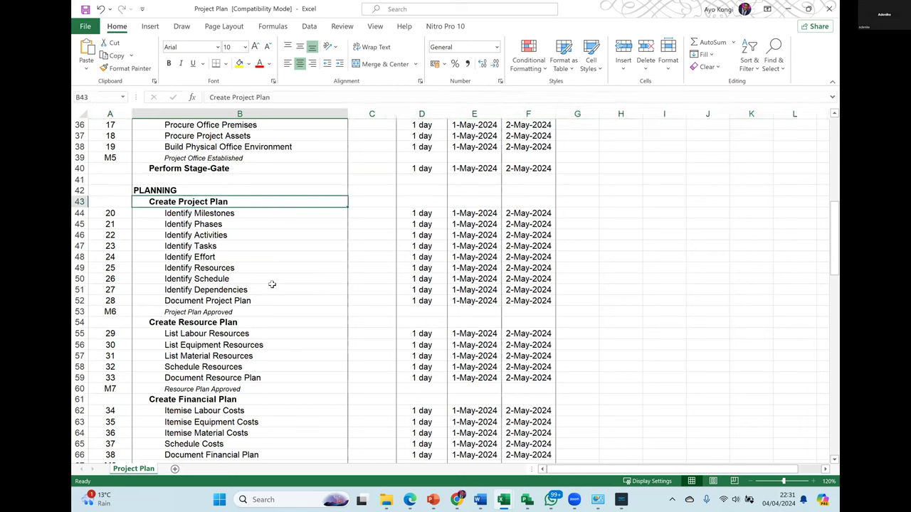
key("Down")
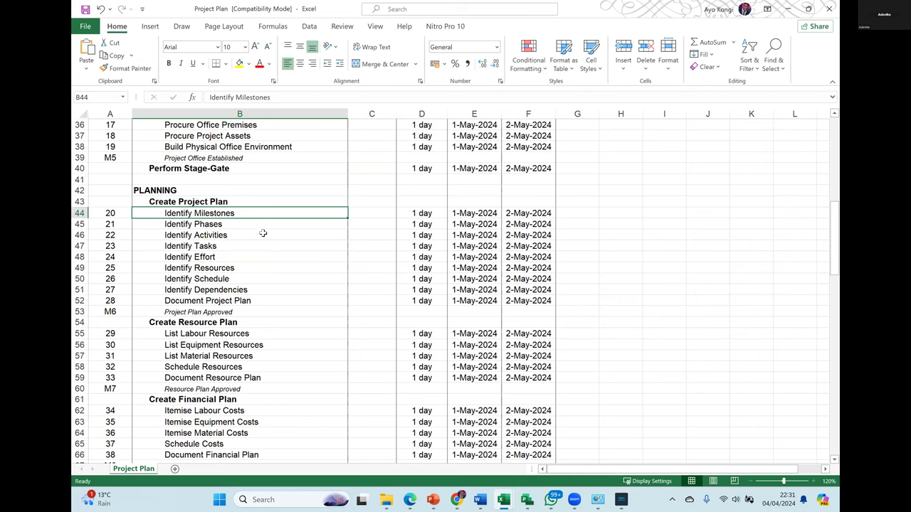
key("Down")
scroll(262, 235, "down", 3)
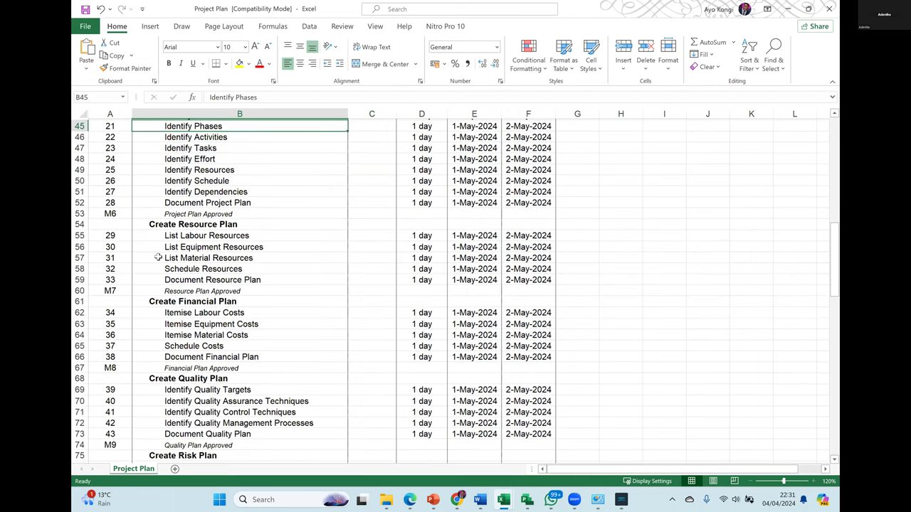
scroll(200, 285, "down", 2)
key("Down")
key("Down")
key("Down")
key("Down")
key("Down")
key("Down")
key("Down")
key("Down")
key("Down")
key("Down")
key("Down")
key("Down")
key("Down")
key("Down")
key("Down")
key("Down")
key("Down")
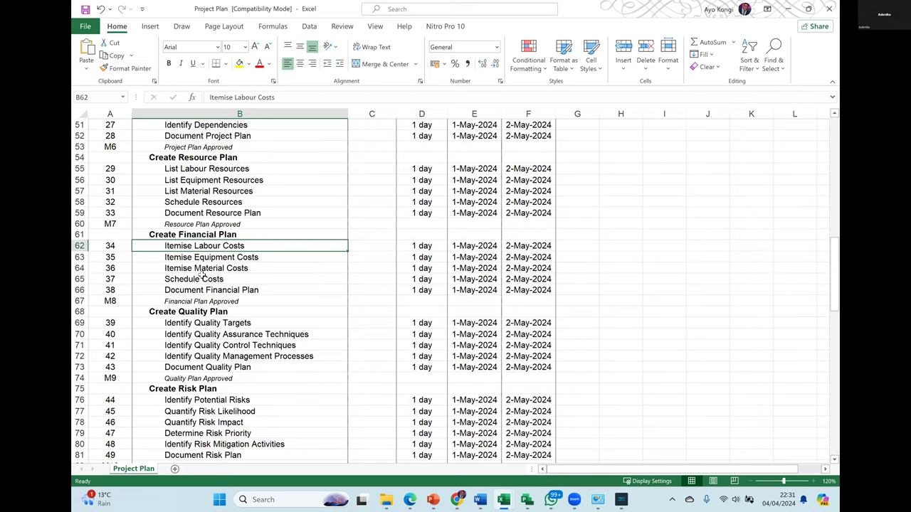
key("Down")
key("Down")
key("Down")
key("Down")
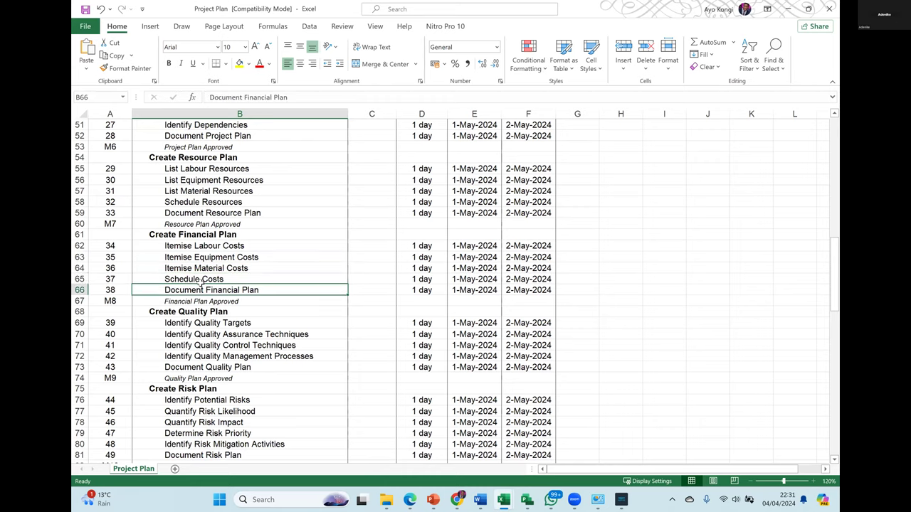
scroll(201, 282, "down", 3)
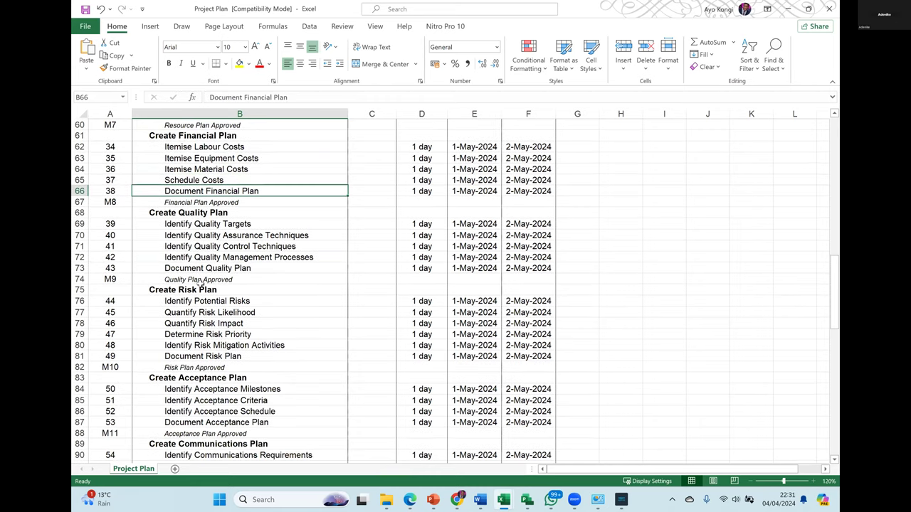
scroll(201, 281, "down", 7)
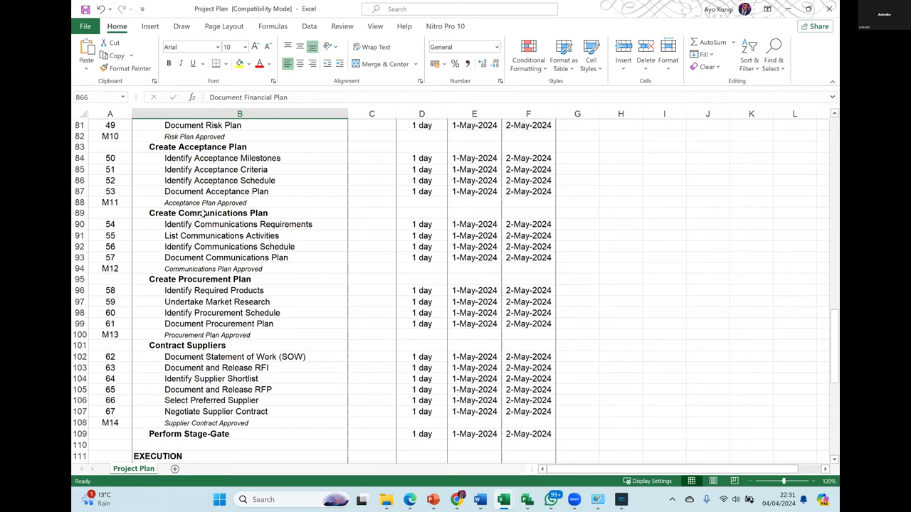
scroll(185, 289, "down", 8)
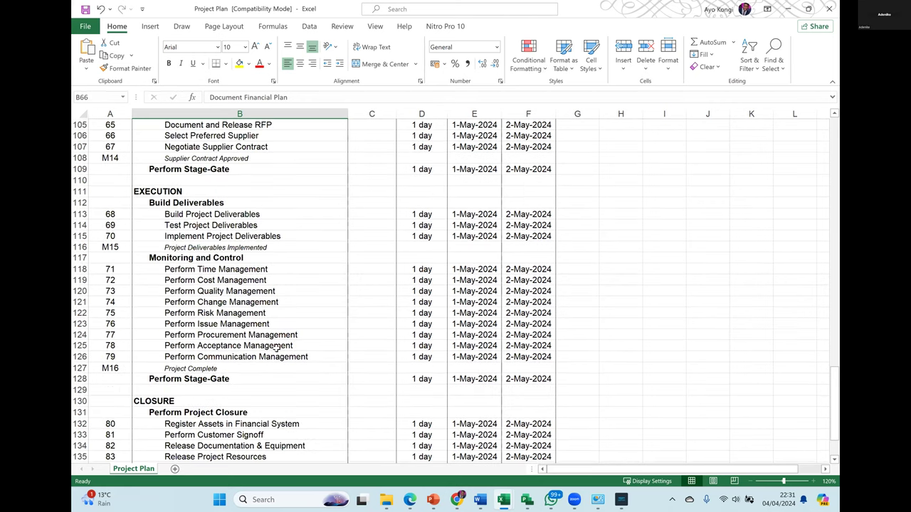
Step: Select the Task Name column from Project Closed up to the PROJECT PLAN title, then clear the selection
left_click_drag(246, 401, 200, 142)
scroll(201, 142, "up", 15)
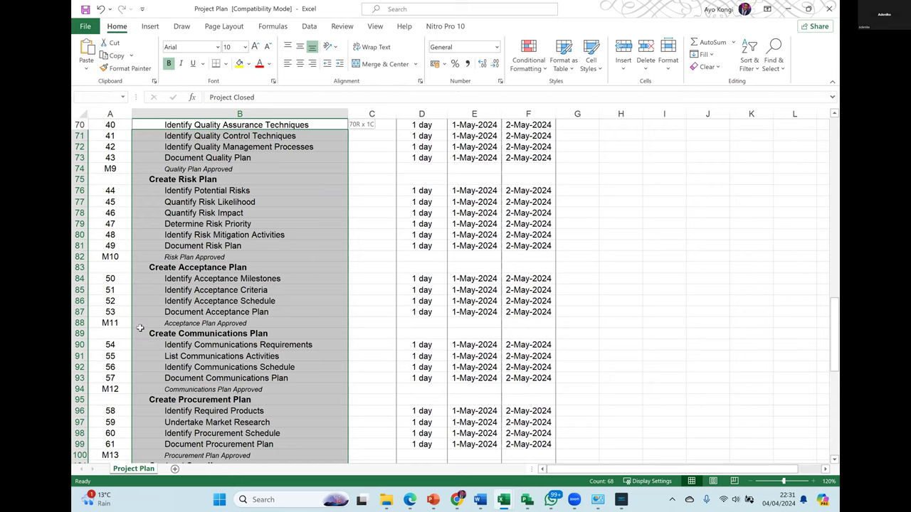
key("ctrl+shift+Up")
key("ctrl+shift+Up")
key("ctrl+shift+Up")
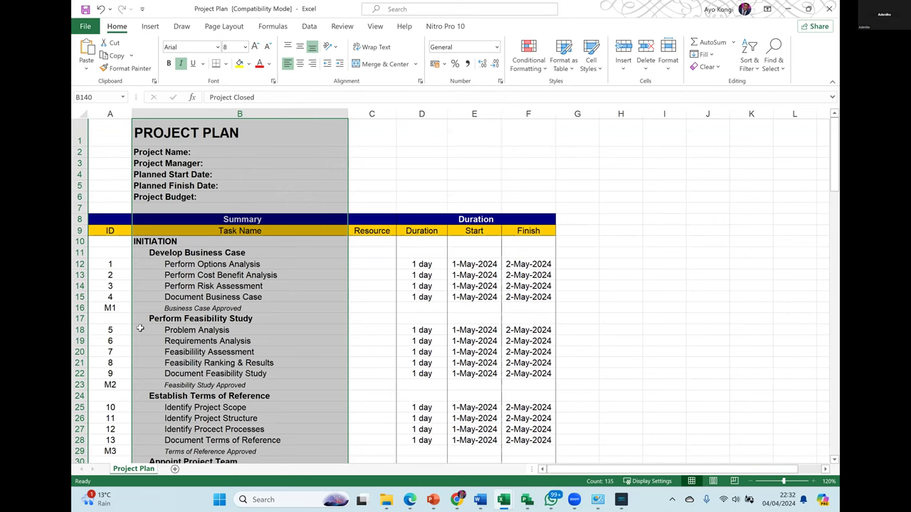
left_click(140, 338)
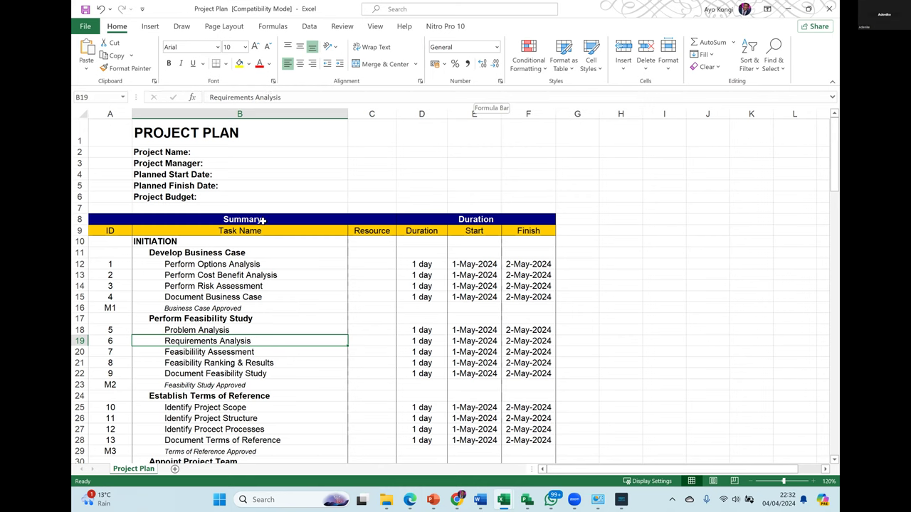
Step: Select the plan table across Task Name to Finish, from the Summary header row down to the PLANNING row
key("Up")
key("Up")
key("Up")
key("Up")
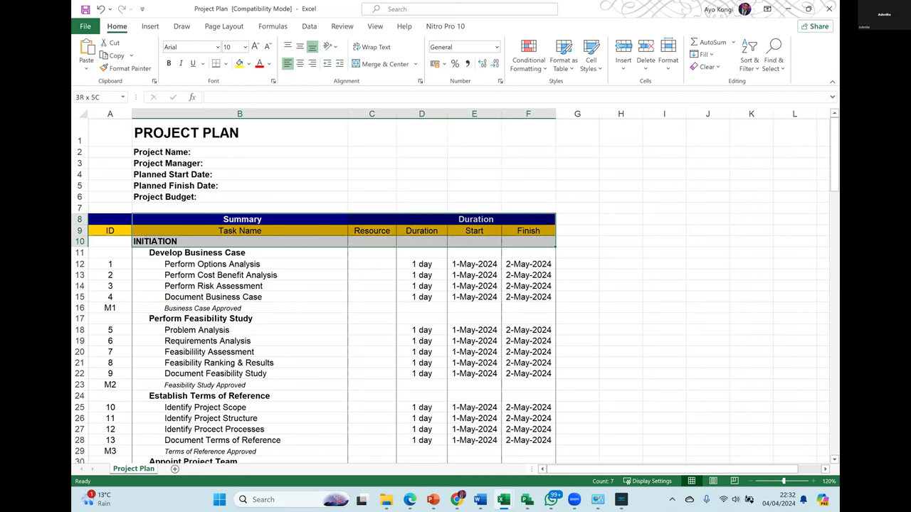
key("shift+Down")
key("shift+Down")
key("shift+Down")
key("shift+Down")
key("shift+Down")
key("shift+Down")
key("shift+Down")
key("shift+Down")
key("shift+Down")
key("shift+Down")
key("shift+Down")
key("shift+Down")
key("shift+Down")
key("shift+Down")
key("shift+Down")
key("shift+Down")
key("shift+Down")
key("shift+Down")
key("shift+Down")
key("shift+Down")
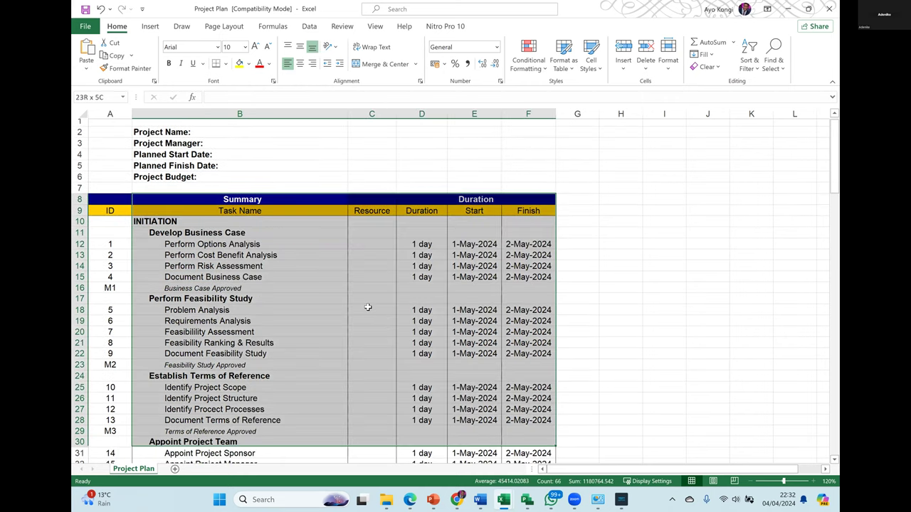
key("shift+Down")
key("shift+Down")
key("shift+Down")
key("shift+Down")
key("shift+Down")
key("shift+Down")
key("shift+Down")
key("shift+Down")
key("shift+Down")
key("shift+Down")
key("shift+Down")
key("shift+Down")
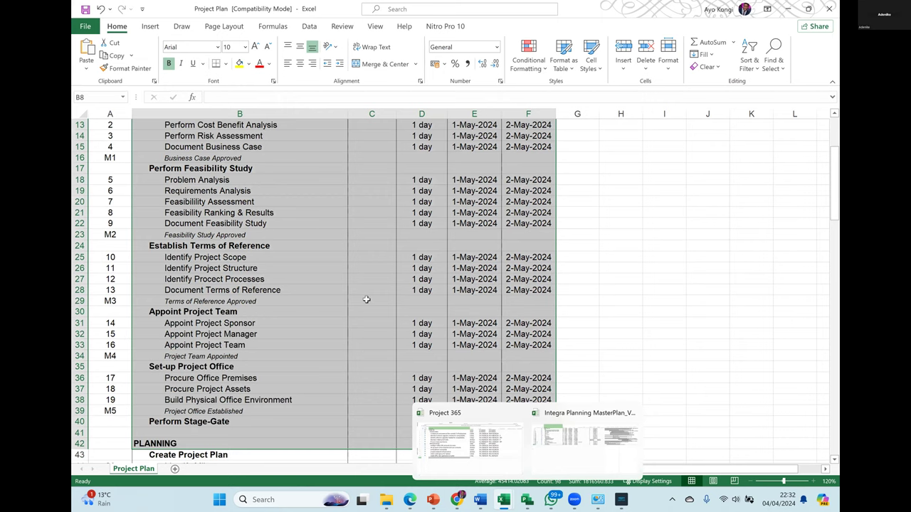
Step: Look over the plan from the final Closure tasks back up to the Initiation tasks
key("ctrl+shift+End")
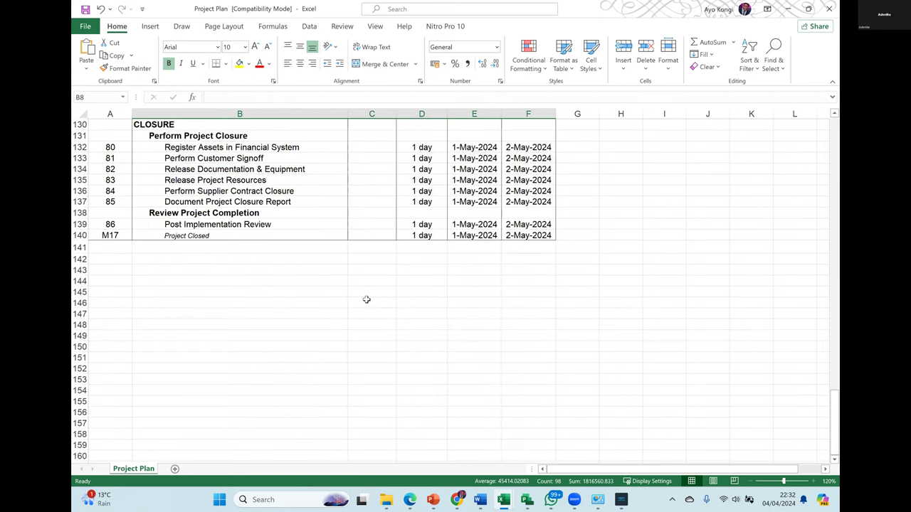
scroll(372, 287, "up", 5)
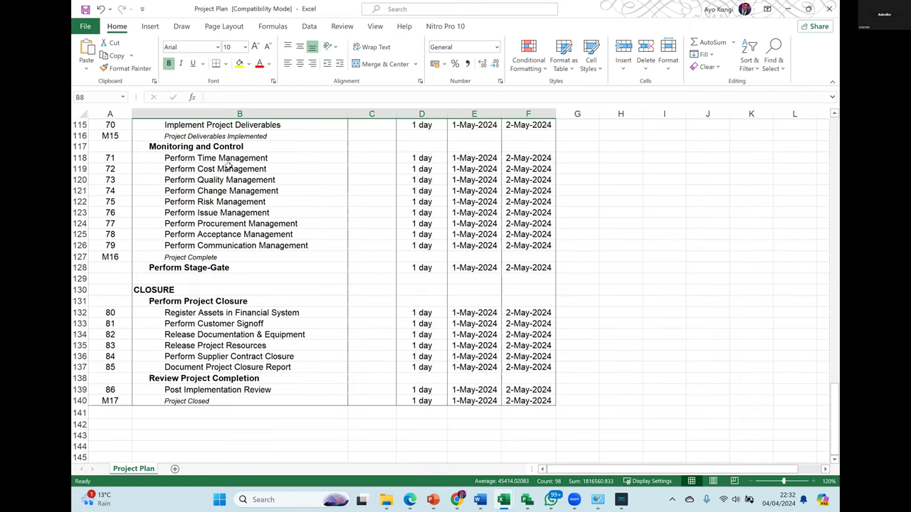
scroll(229, 166, "up", 11)
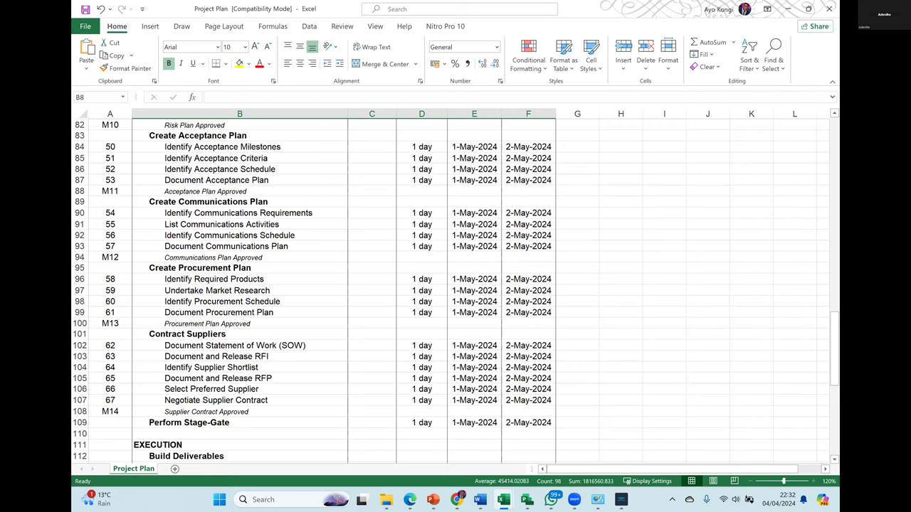
scroll(239, 235, "up", 20)
left_click(239, 234)
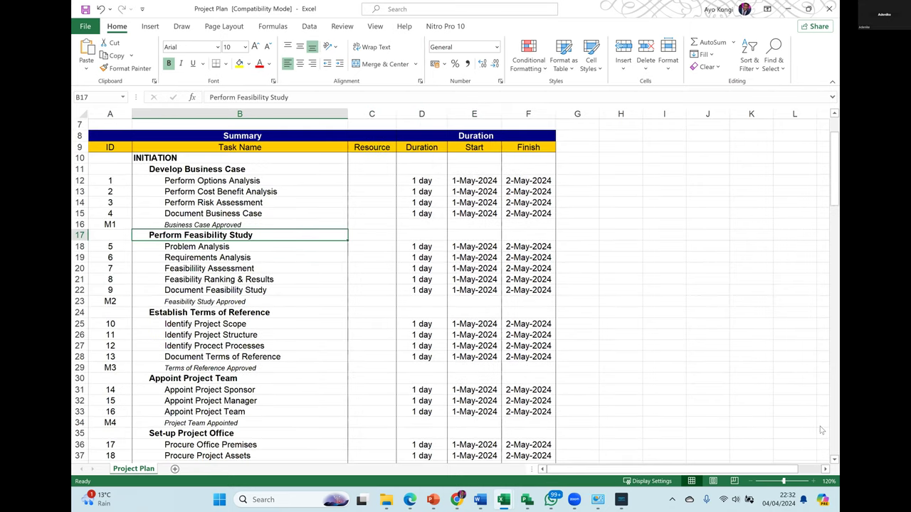
key("super+a")
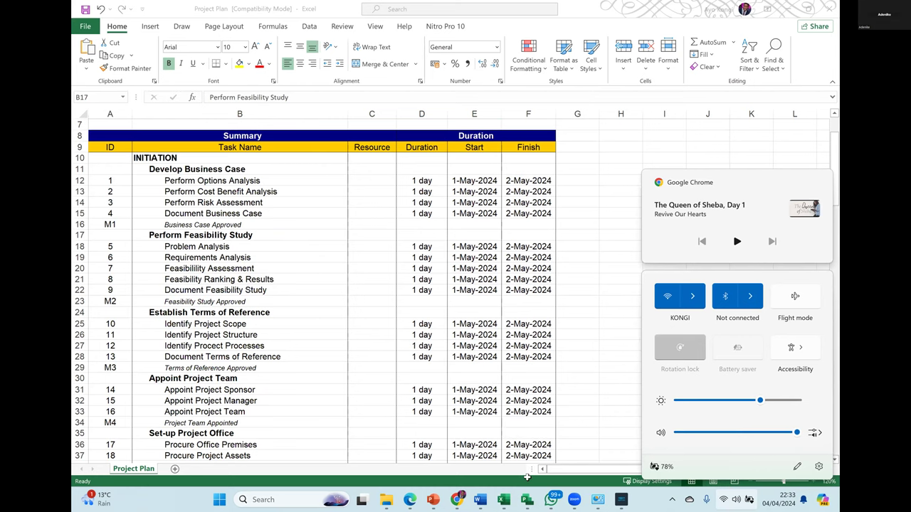
left_click(528, 269)
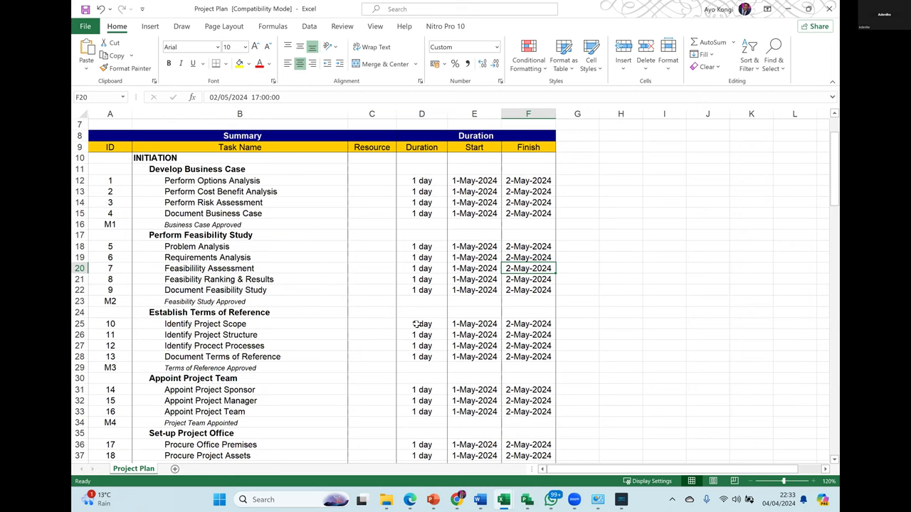
Step: Select the plan table from the Summary header row down to the Establish Terms of Reference row, across all columns to Finish
key("ctrl+z")
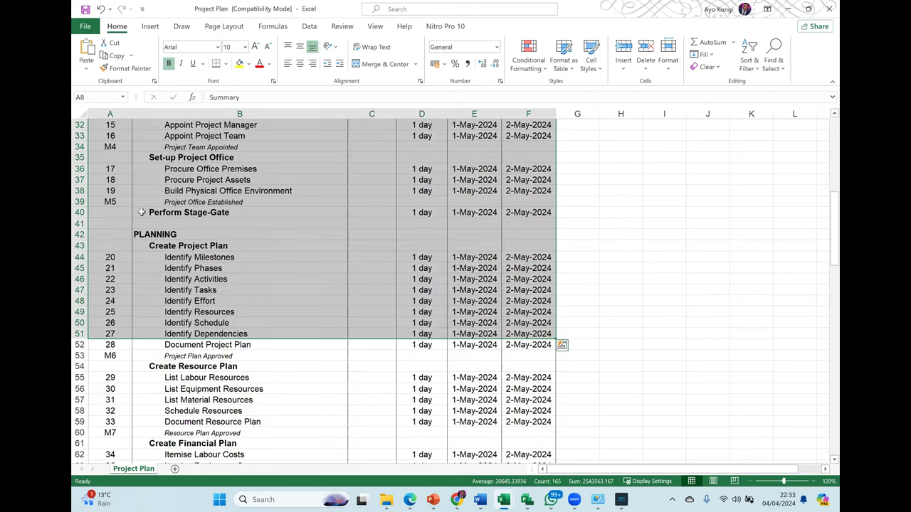
key("ctrl+z")
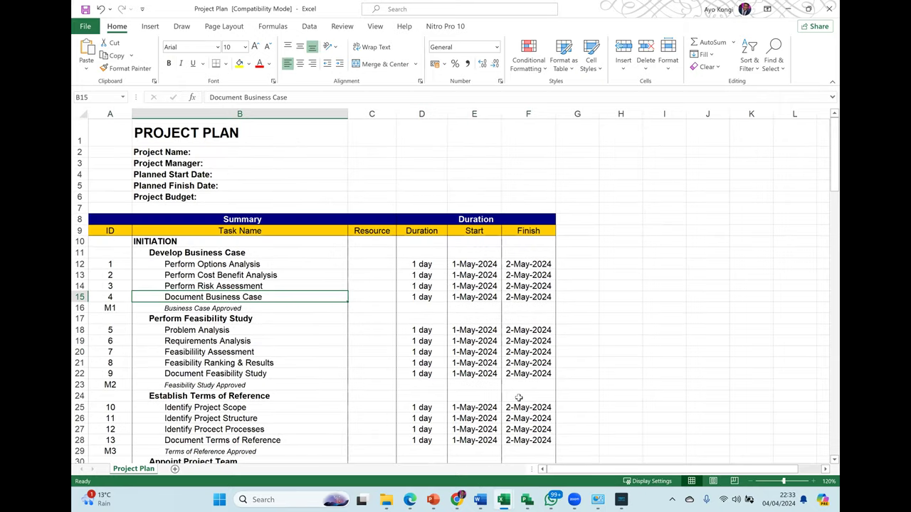
key("ctrl+z")
left_click_drag(519, 398, 519, 398)
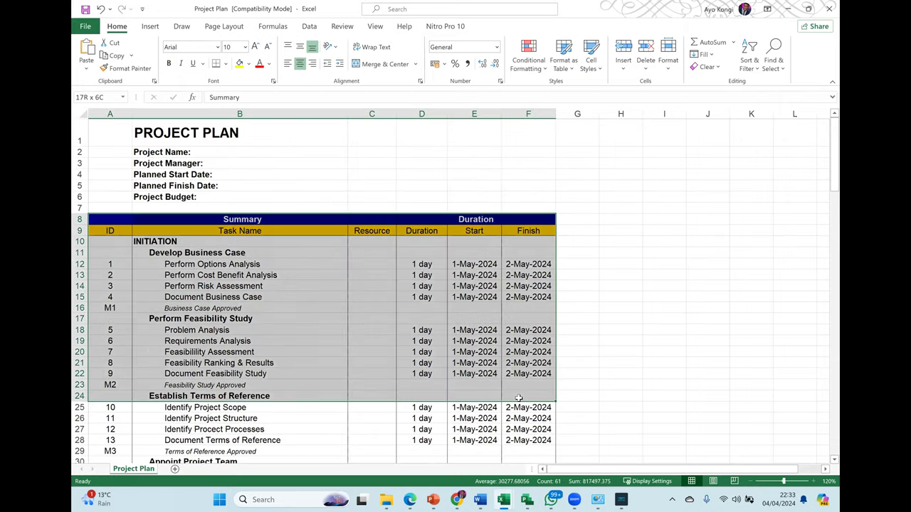
left_click_drag(101, 230, 103, 231)
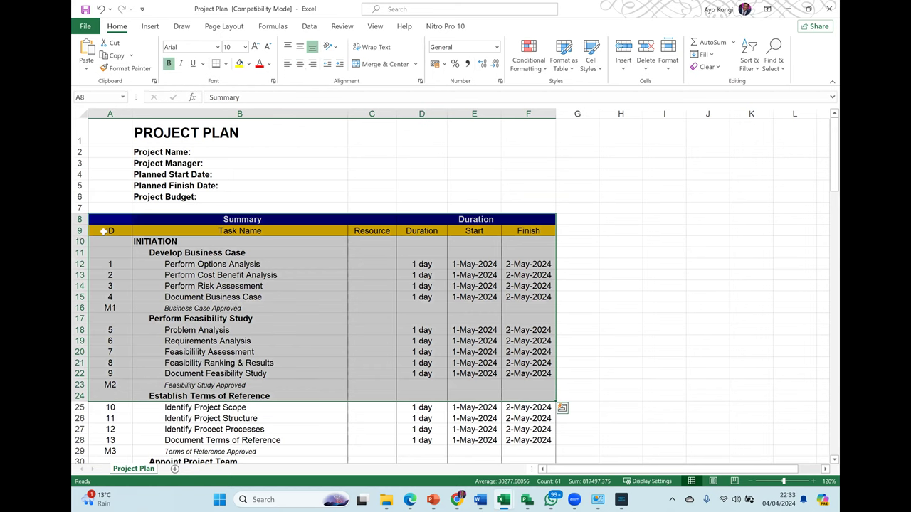
Step: Rename the ID column header in the plan table as Dependency
left_click(104, 231)
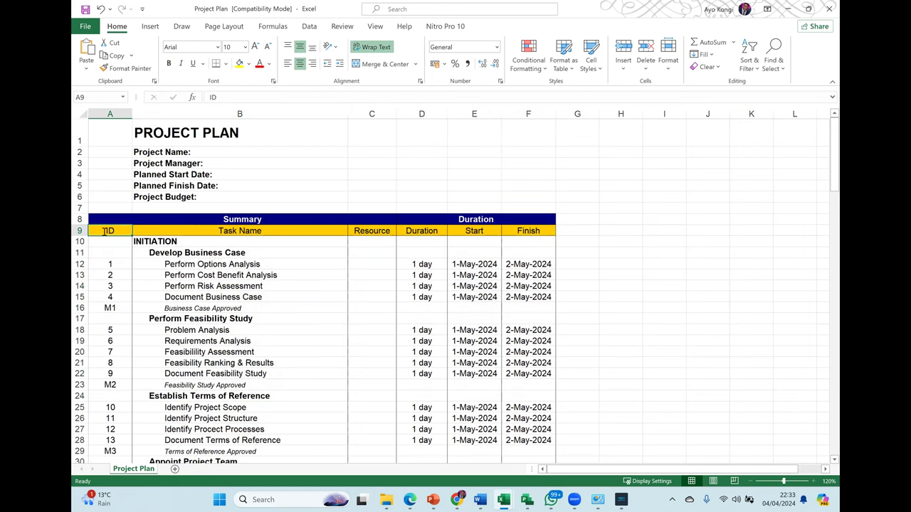
type("De")
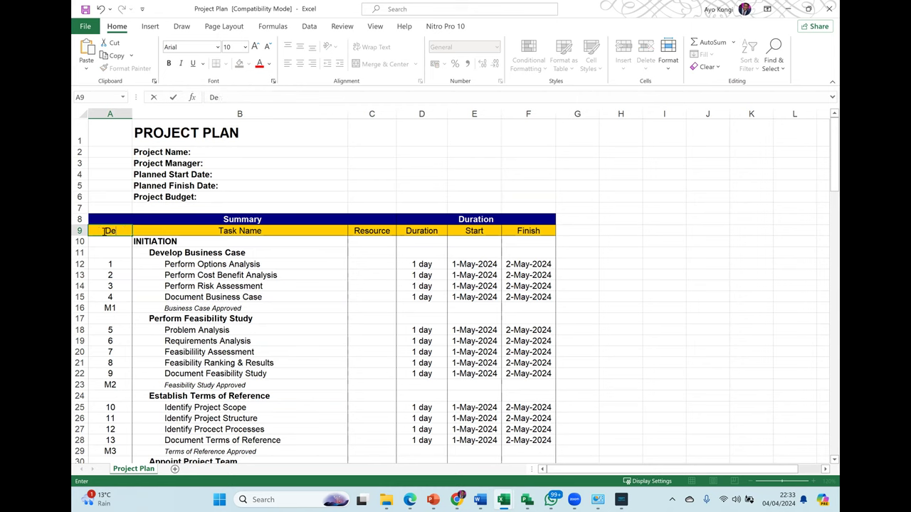
type("pendency")
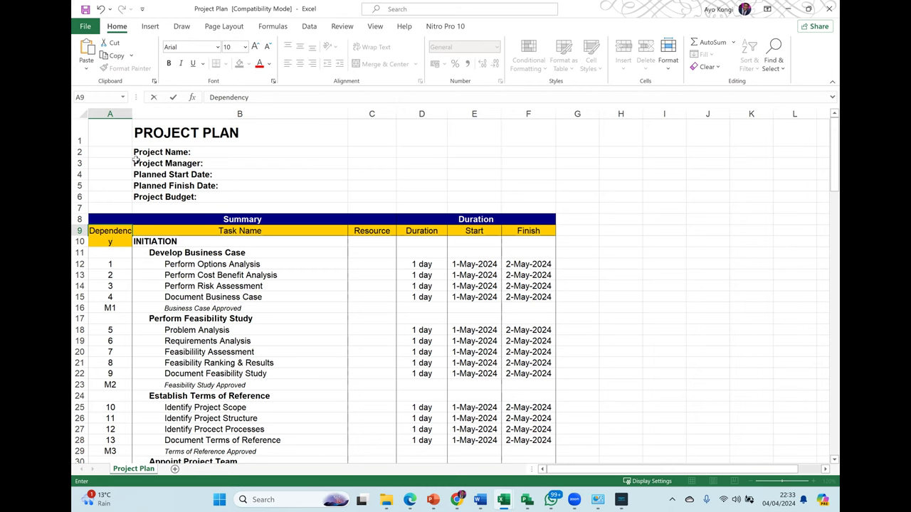
left_click(214, 407)
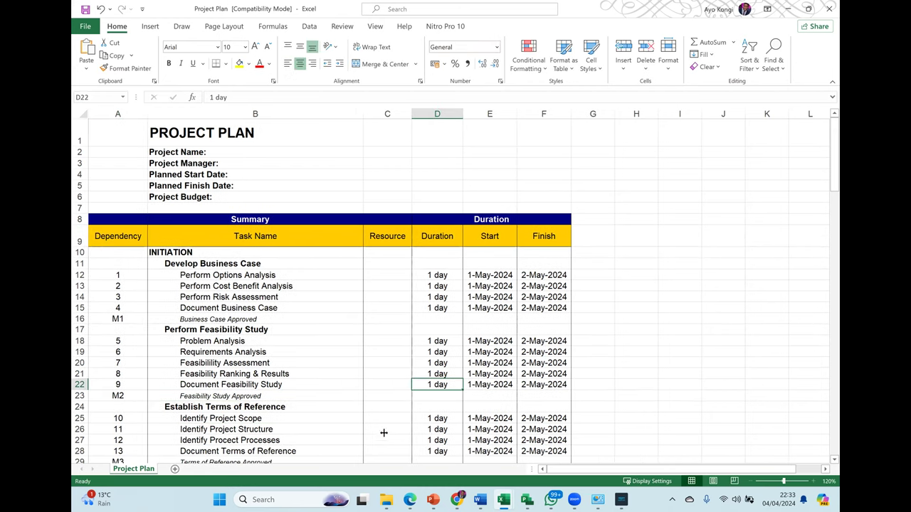
Step: Point out the Resource cells below the header, followed by the Start and Finish date cells, by selecting them down the plan
left_click(461, 262, "shift")
left_click_drag(387, 264, 387, 463)
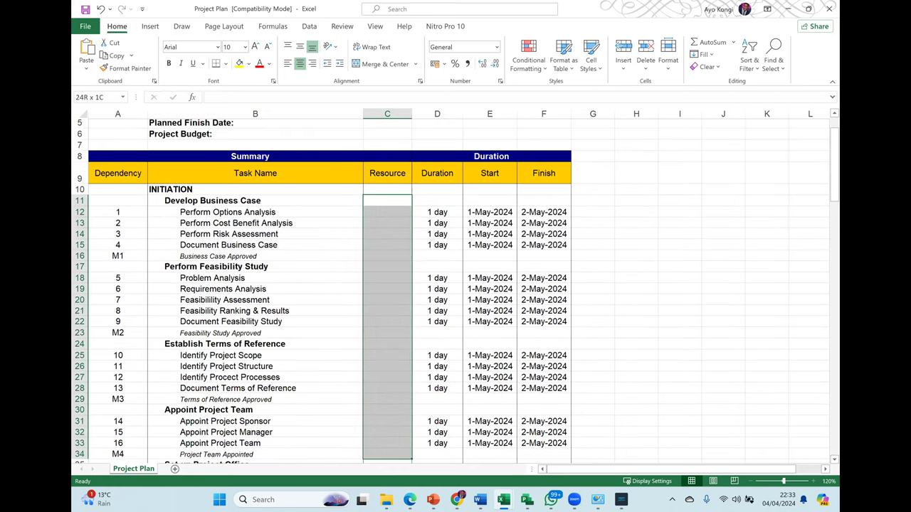
scroll(387, 285, "up", 2)
left_click_drag(490, 263, 544, 407)
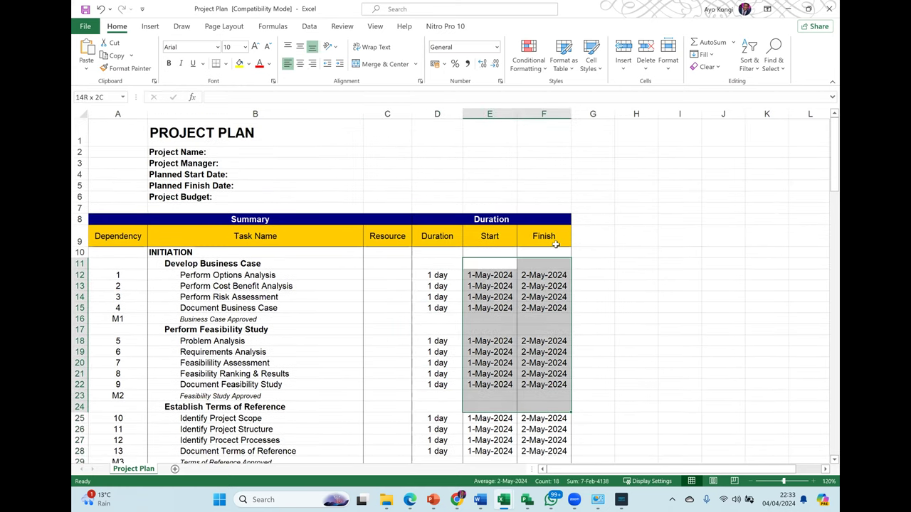
left_click_drag(588, 204, 547, 190)
scroll(554, 180, "up", 20)
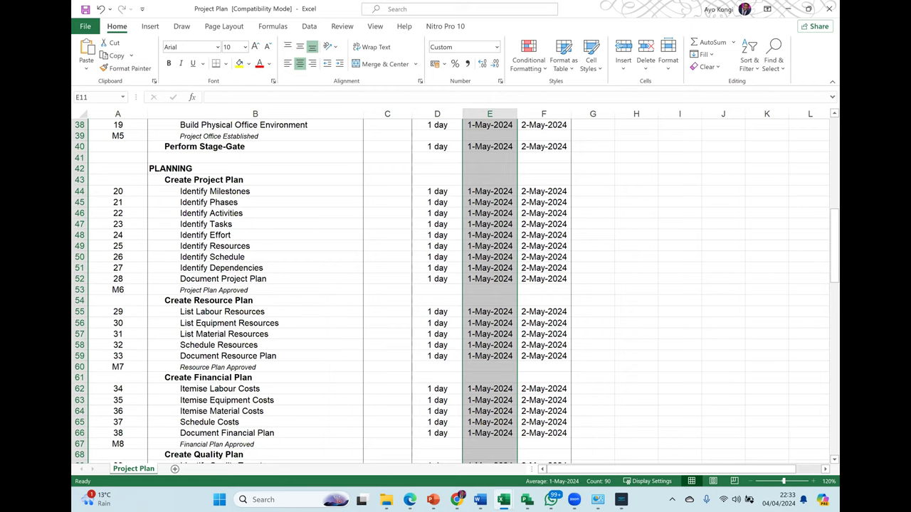
scroll(456, 285, "up", 12)
left_click(723, 185)
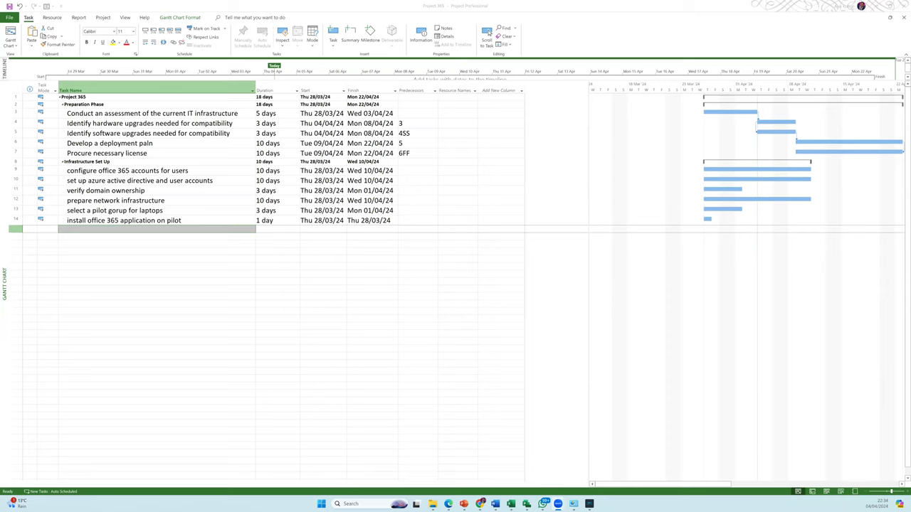
Step: In Microsoft Project, select the entire Project 365 task table and set its font size to 14
left_click(109, 143)
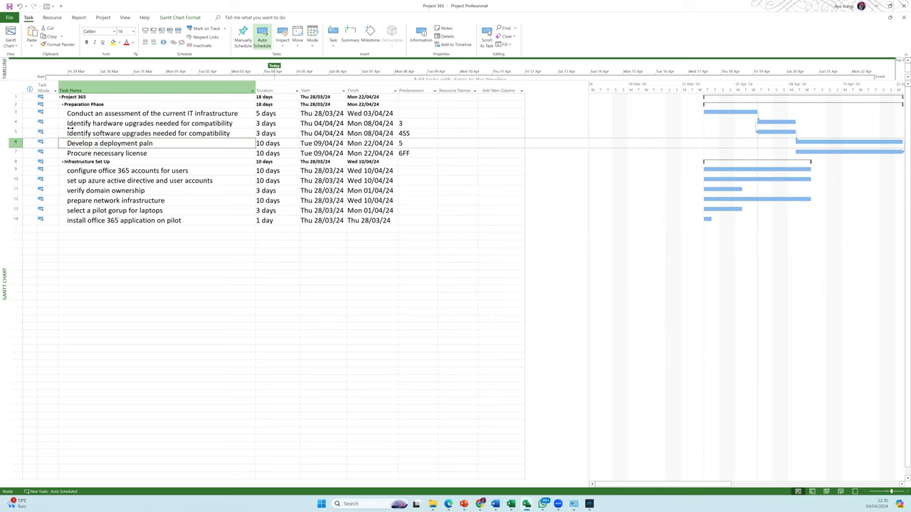
left_click(23, 77)
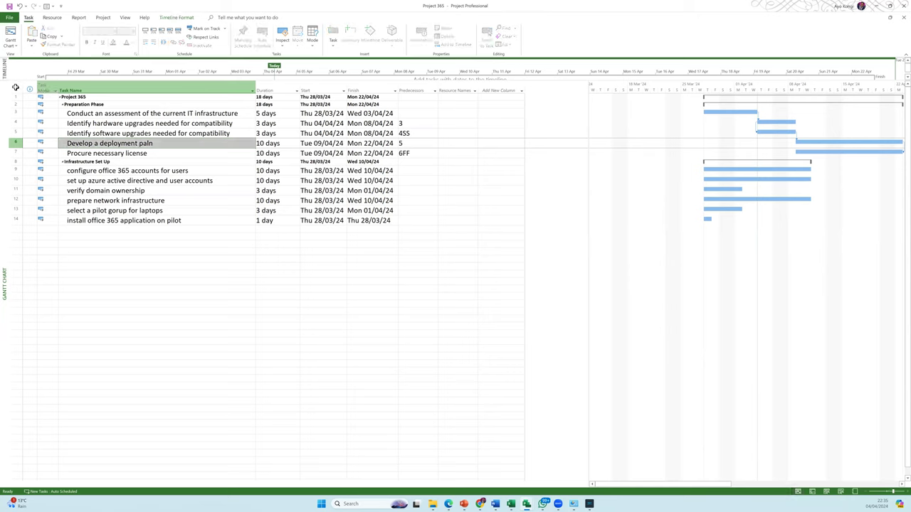
left_click(143, 133)
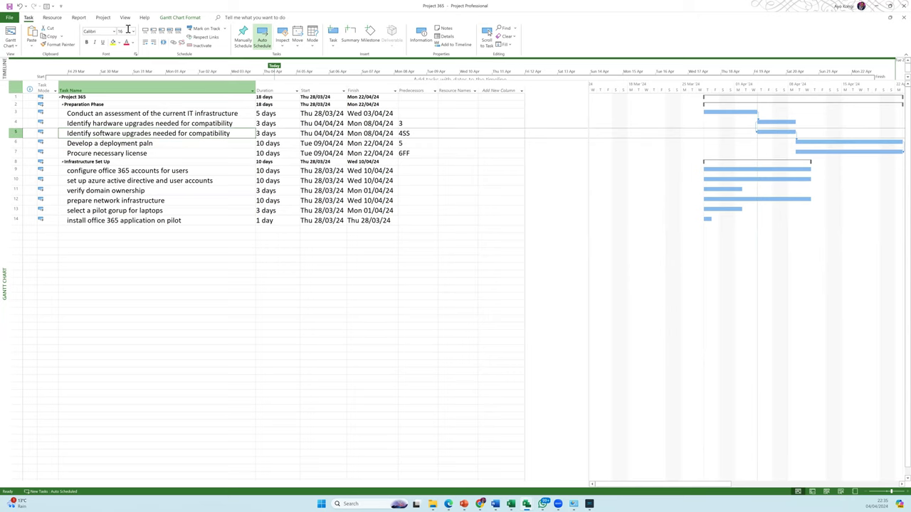
key("ctrl+a")
key("ctrl+shift+p")
type("14")
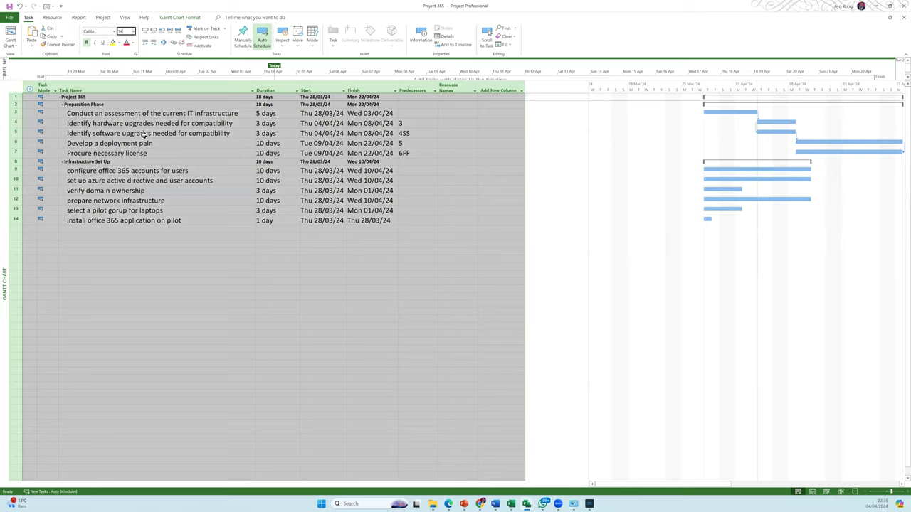
key("Return")
Step: Increase the font size of the entire task table to 16 and clear the selection
left_click(128, 31)
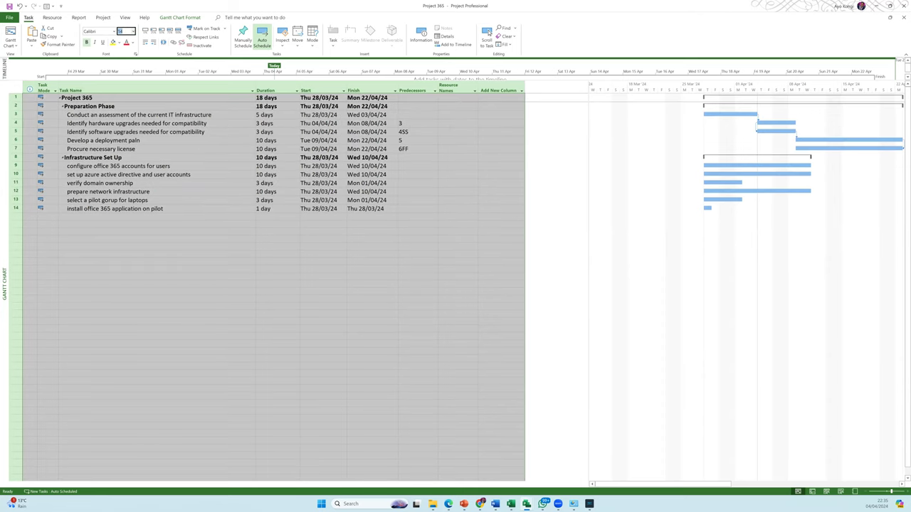
type("16")
key("Return")
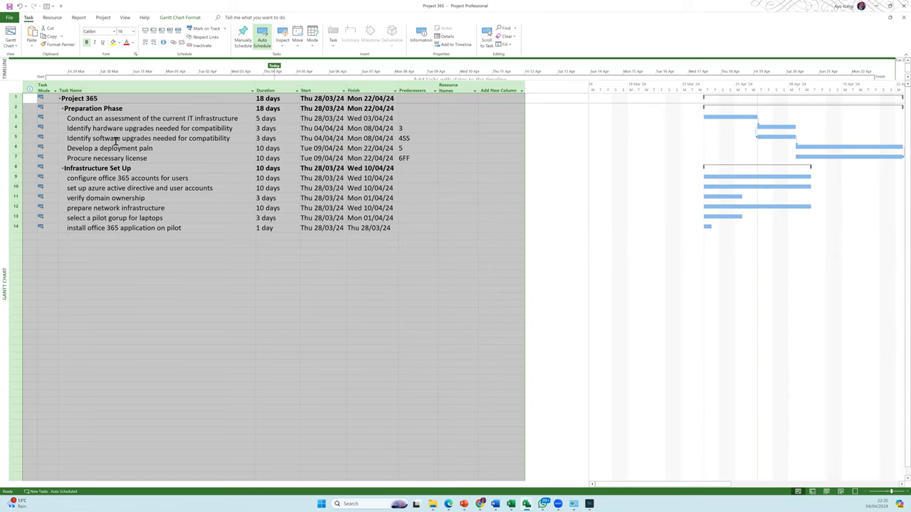
left_click(116, 139)
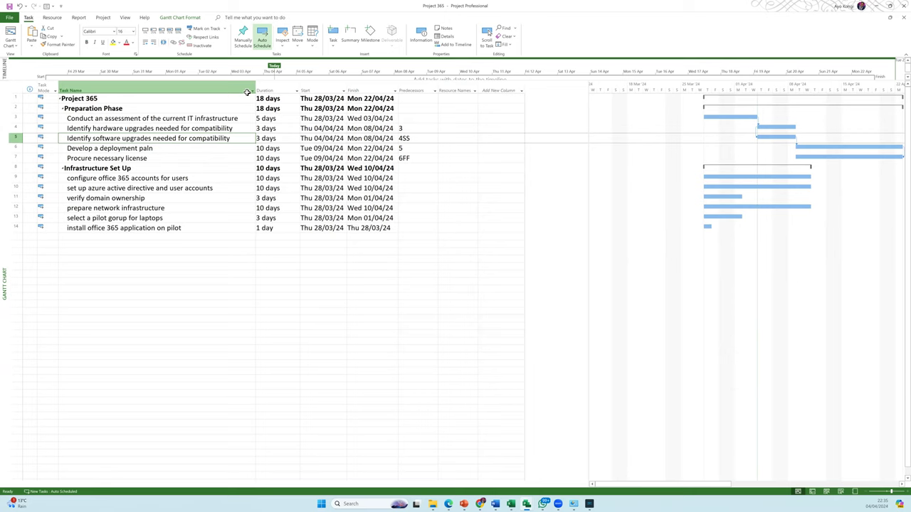
left_click(145, 108)
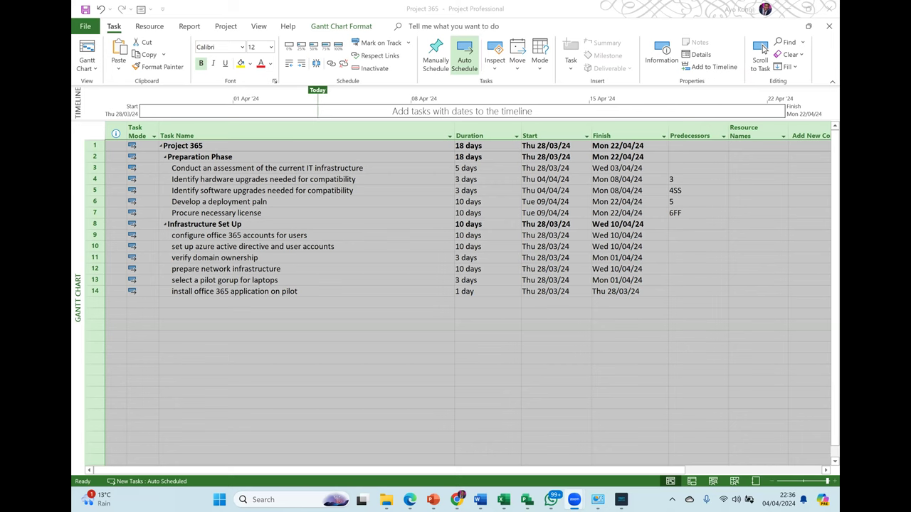
Step: Set the font size of all Project 365 task table text to 14
left_click(363, 211)
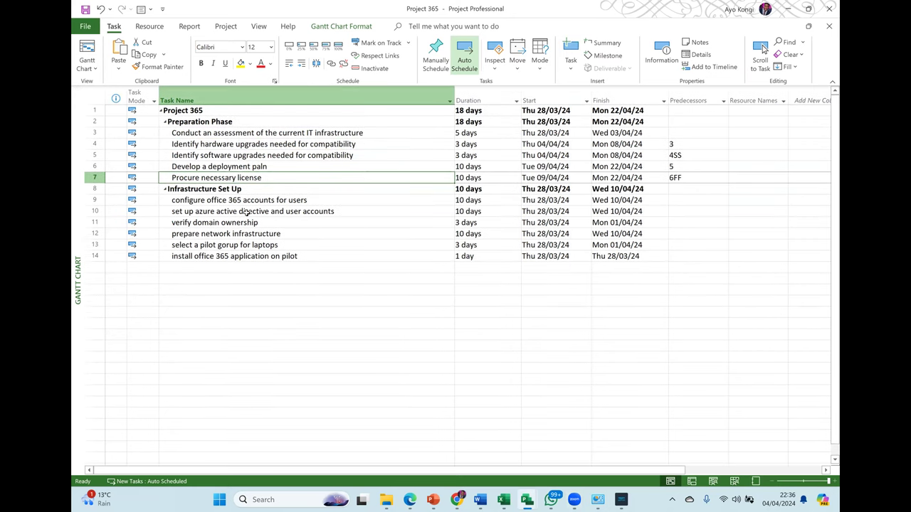
left_click(94, 94)
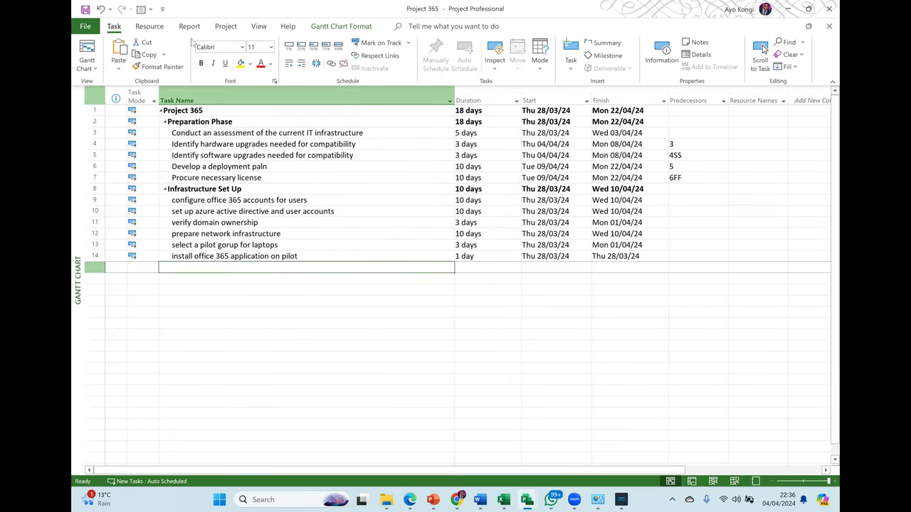
type("14")
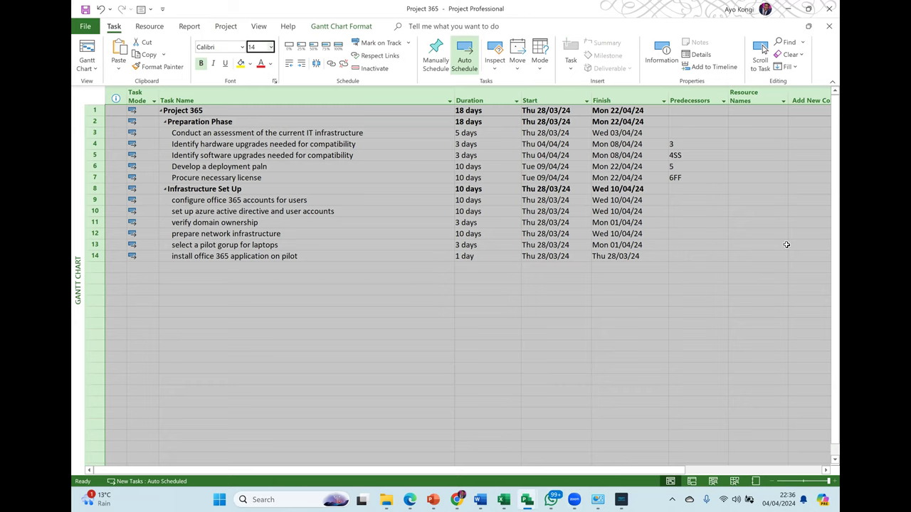
key("Return")
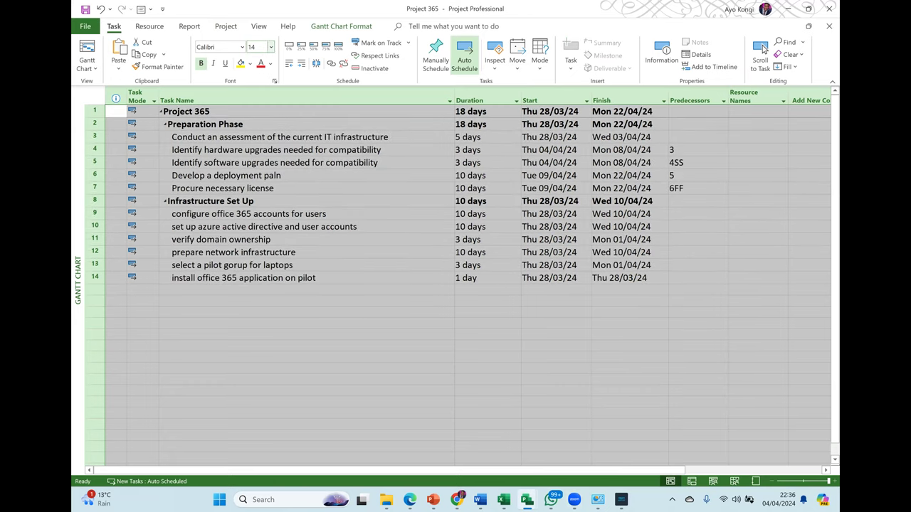
key("Down")
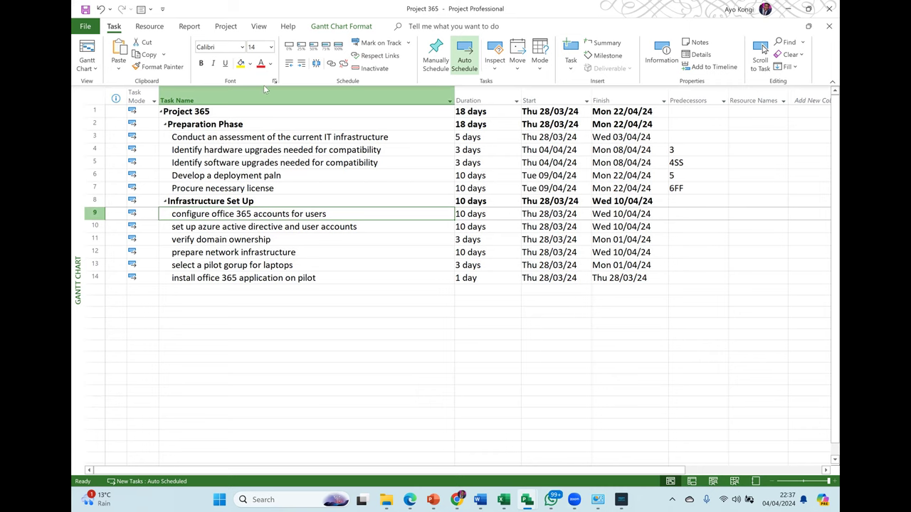
Step: Open the Resource Sheet view of the project
left_click(258, 26)
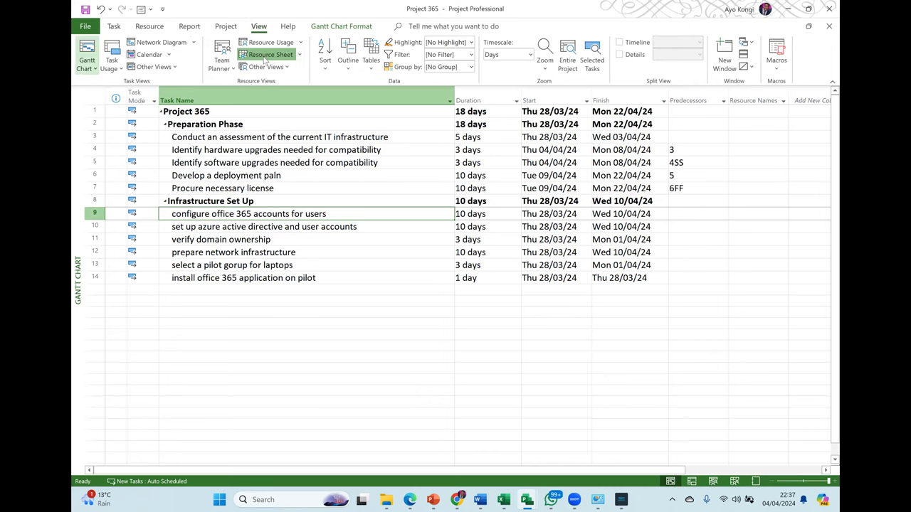
left_click(264, 60)
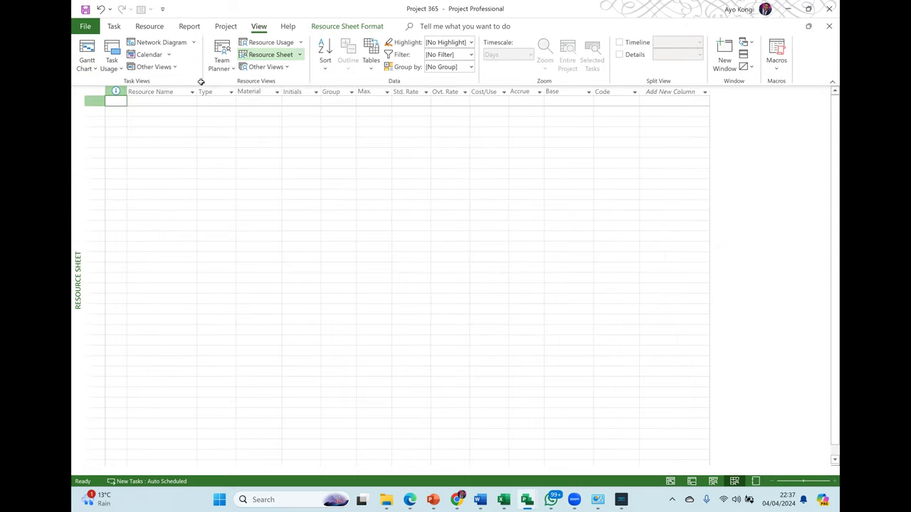
left_click(114, 26)
left_click(259, 26)
Step: Add the first two people as resources by entering their names in the first rows of the Resource Name column
left_click(180, 99)
type("I")
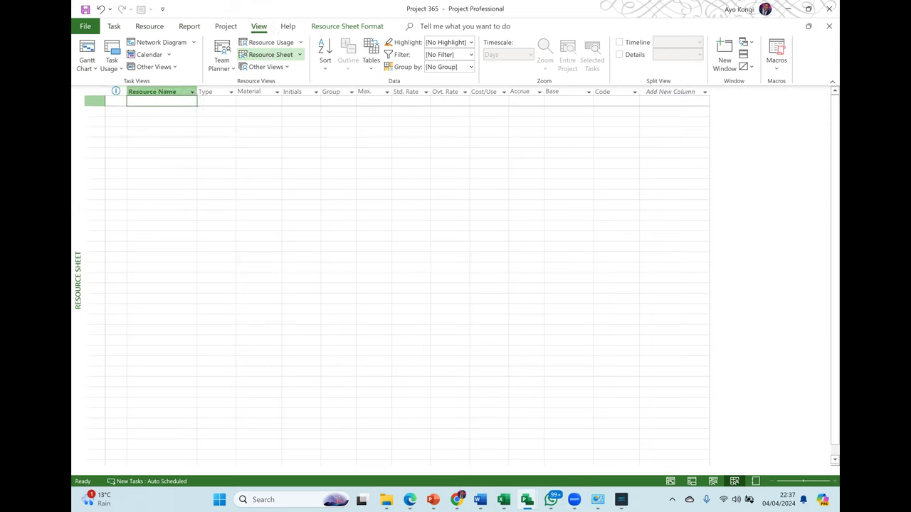
type("an")
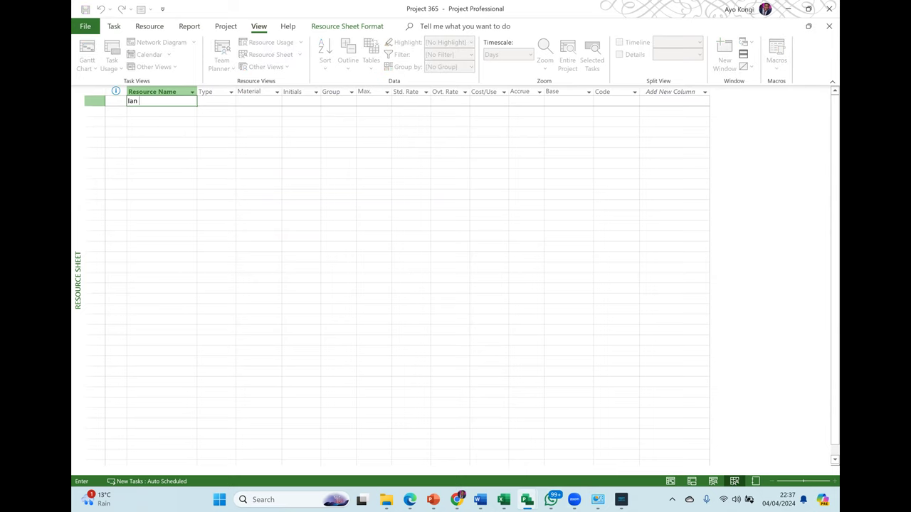
type(" N")
key("Return")
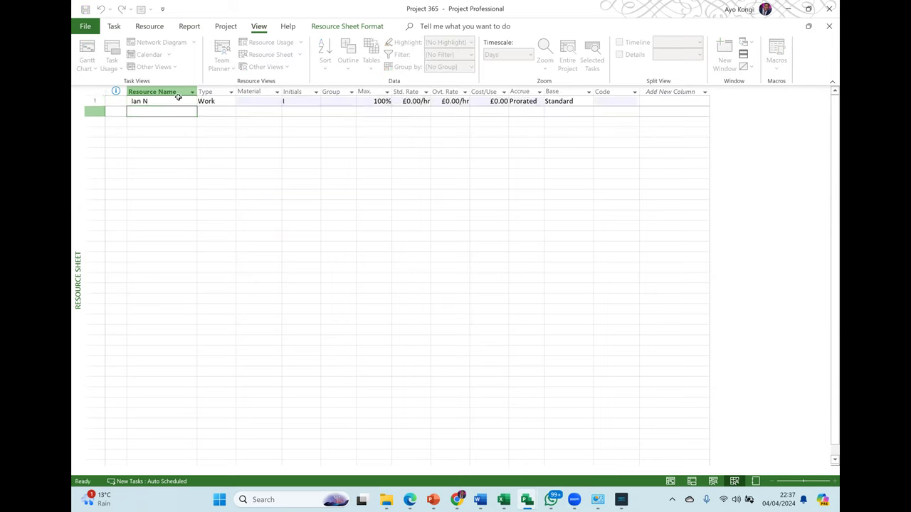
type("Funmi M")
key("Return")
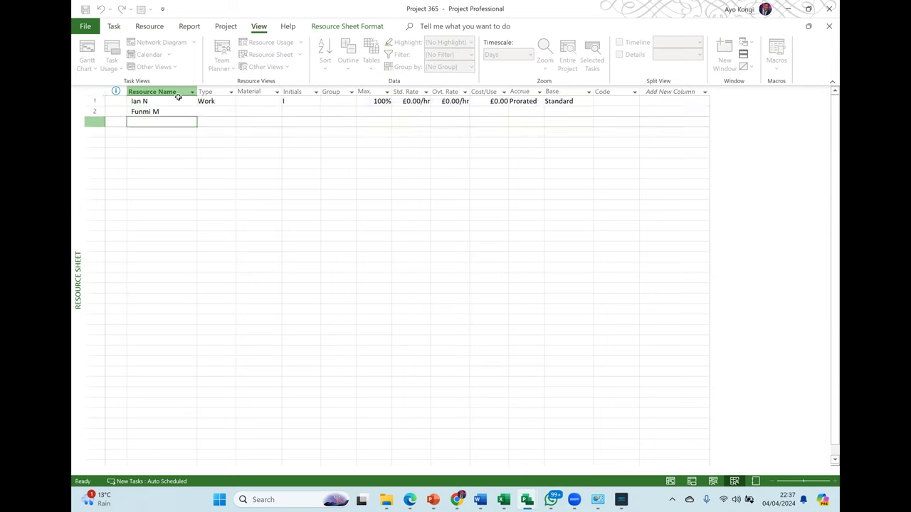
Step: Add four more people as work resources by entering their names in rows 3 to 6 of the Resource Name column
type("Femi M")
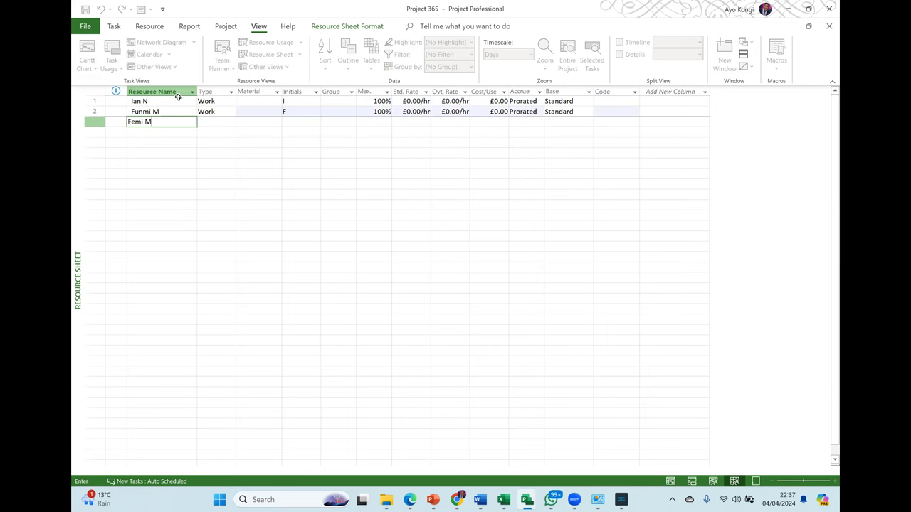
key("Return")
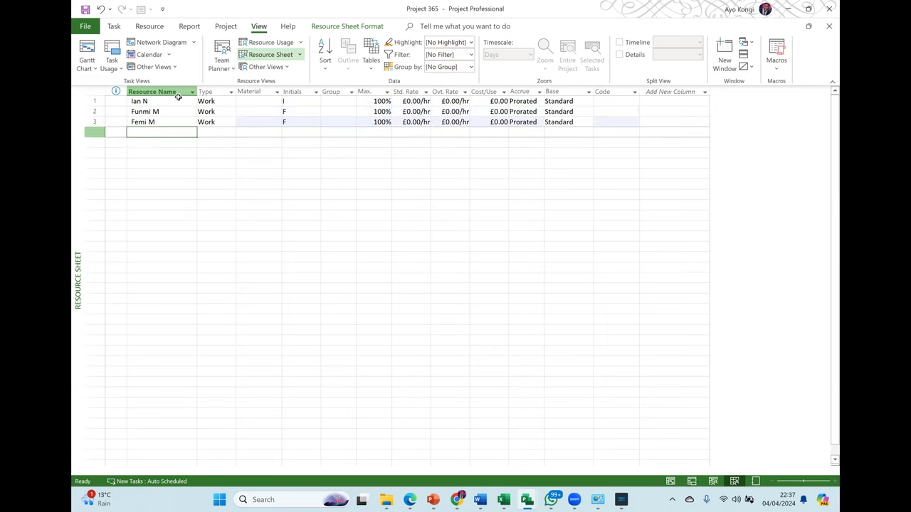
type("Ola A")
key("Return")
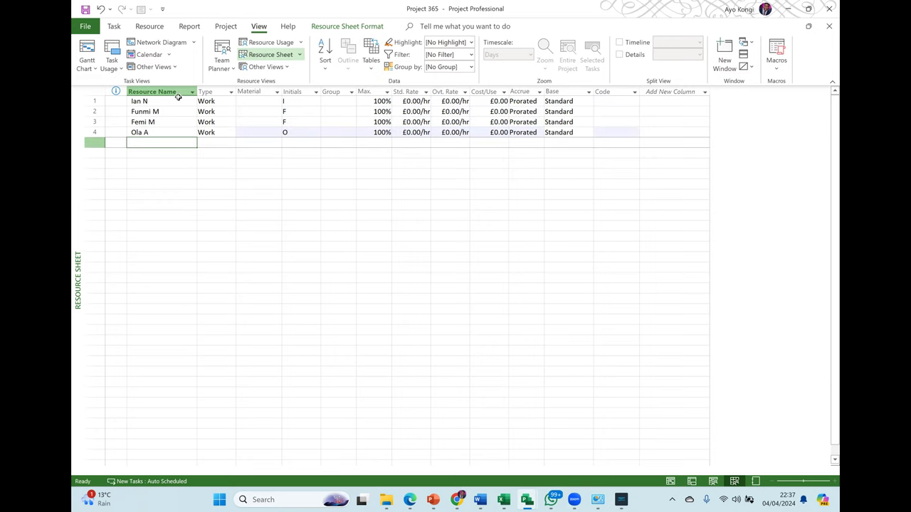
type("Zekiyat B")
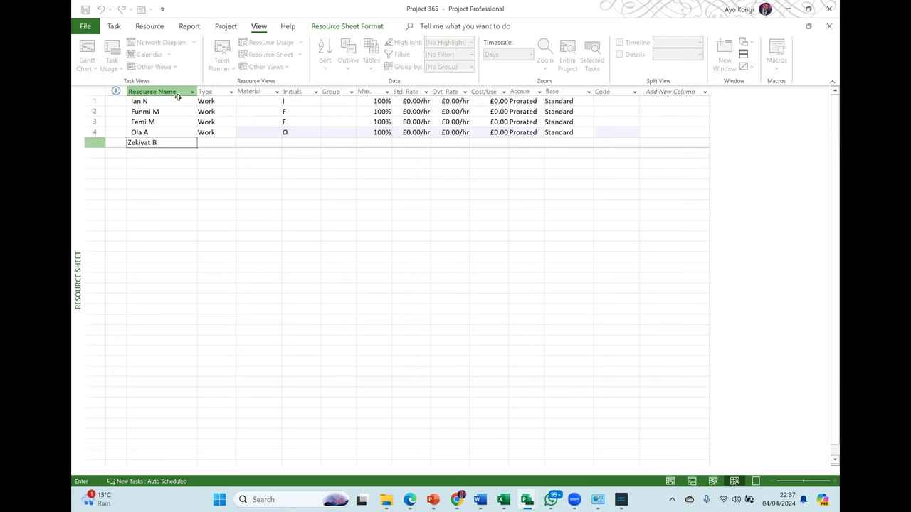
key("Return")
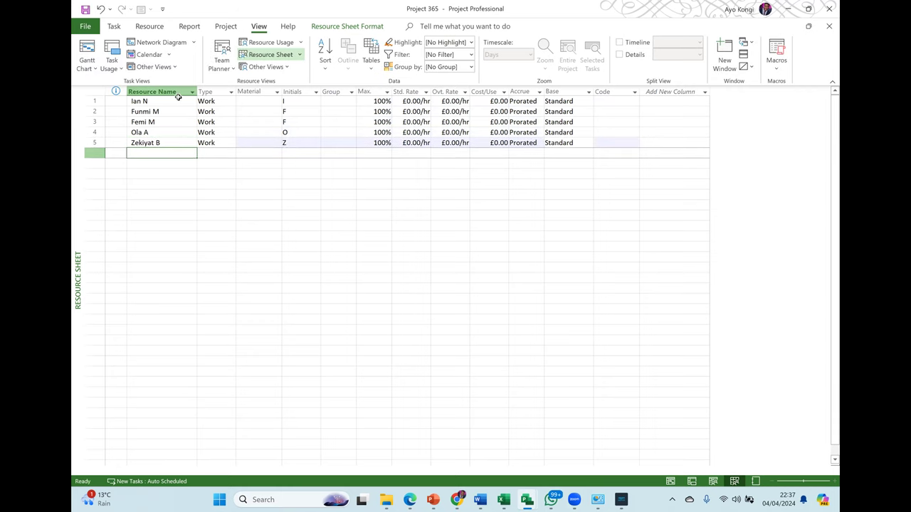
type("To")
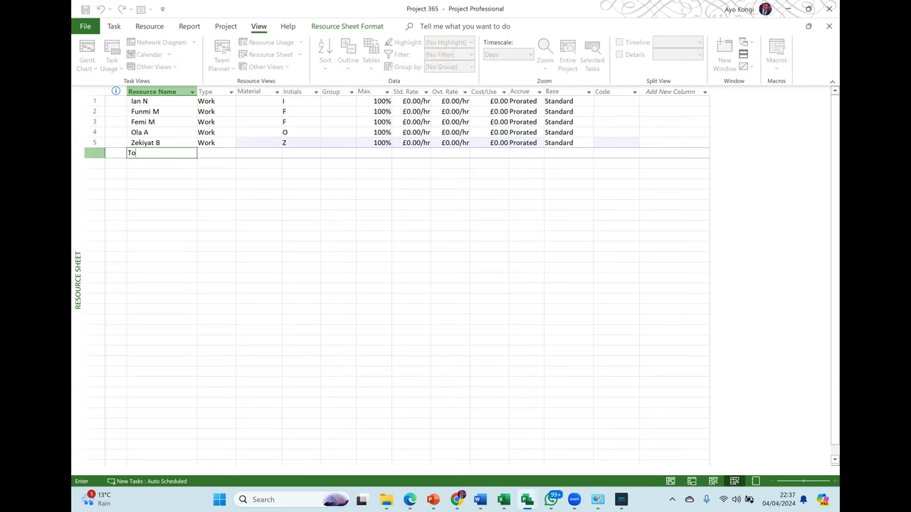
type("kunbo A")
key("Return")
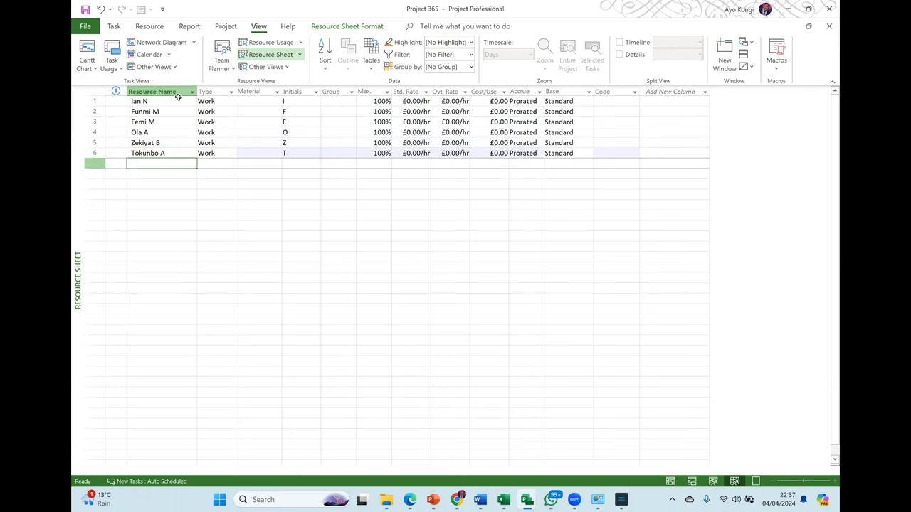
Step: Add the last three people as resources by entering their names in rows 7 to 9 of the Resource Name column
type("Adede")
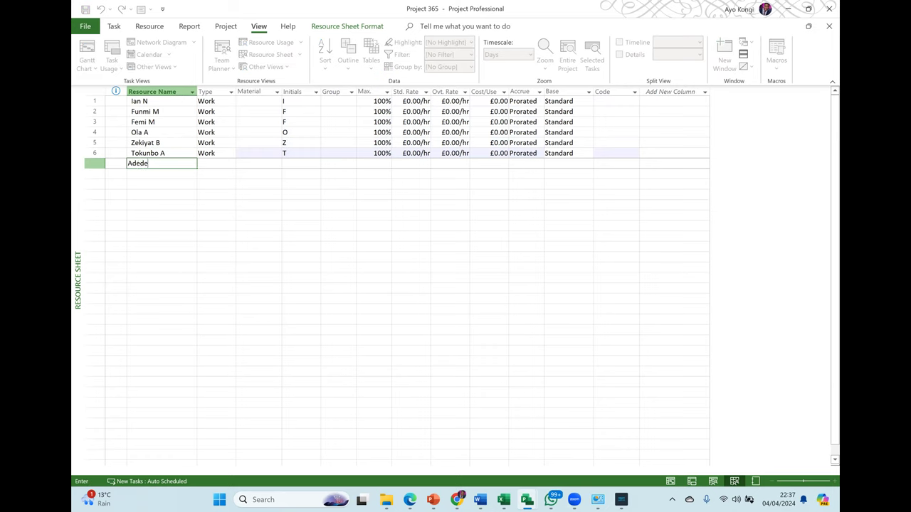
type("ji A")
key("Return")
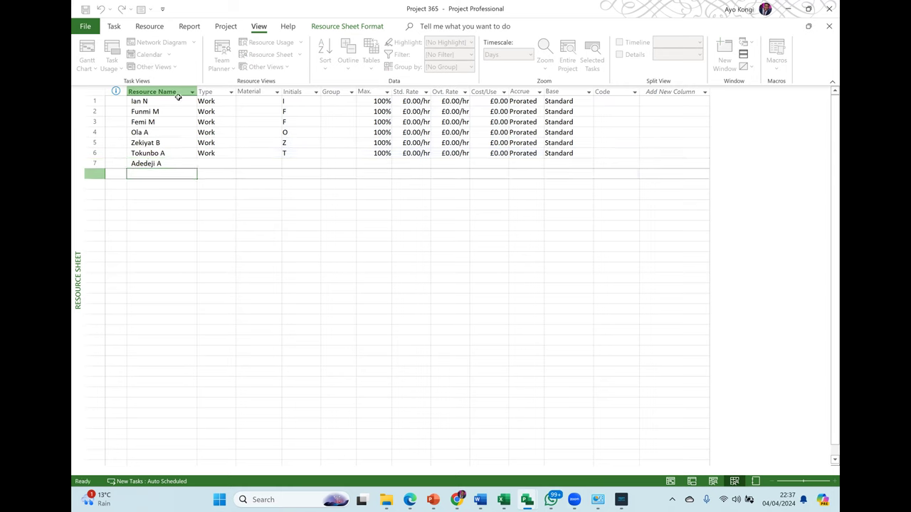
type("An")
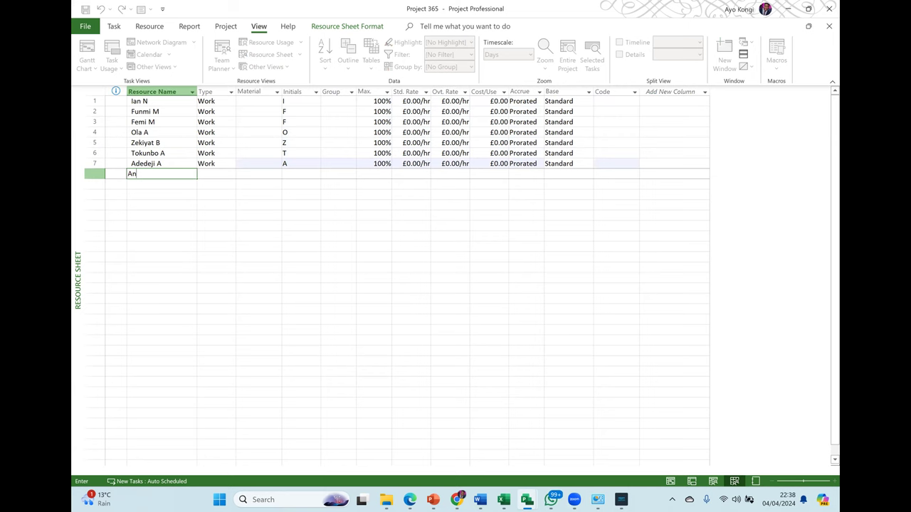
type("gela E")
key("Return")
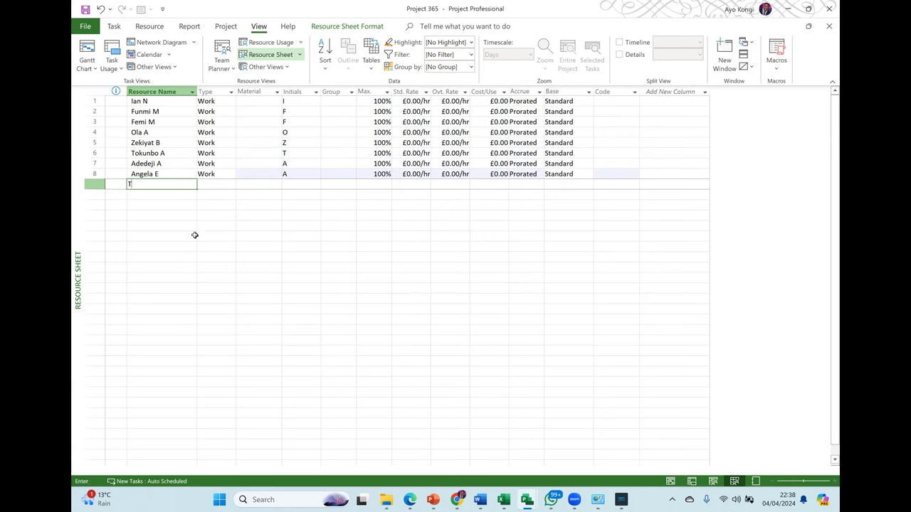
type("Tomi")
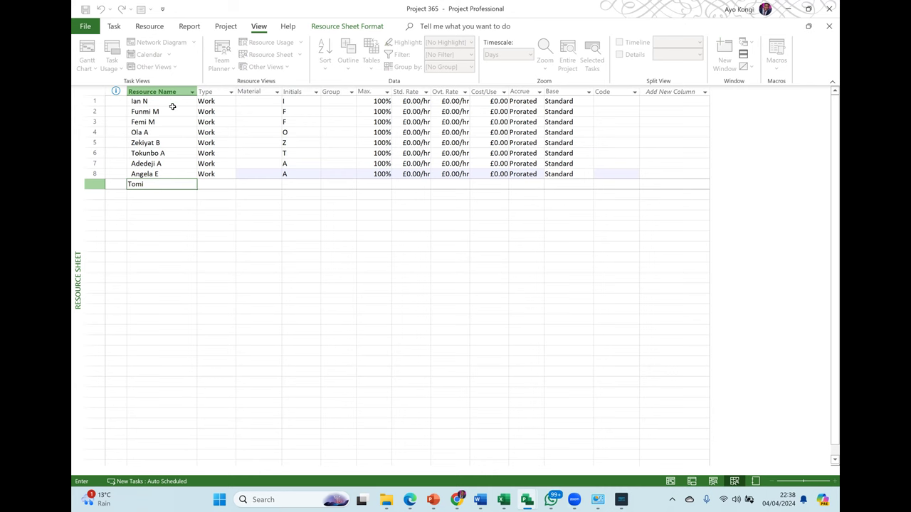
key("Return")
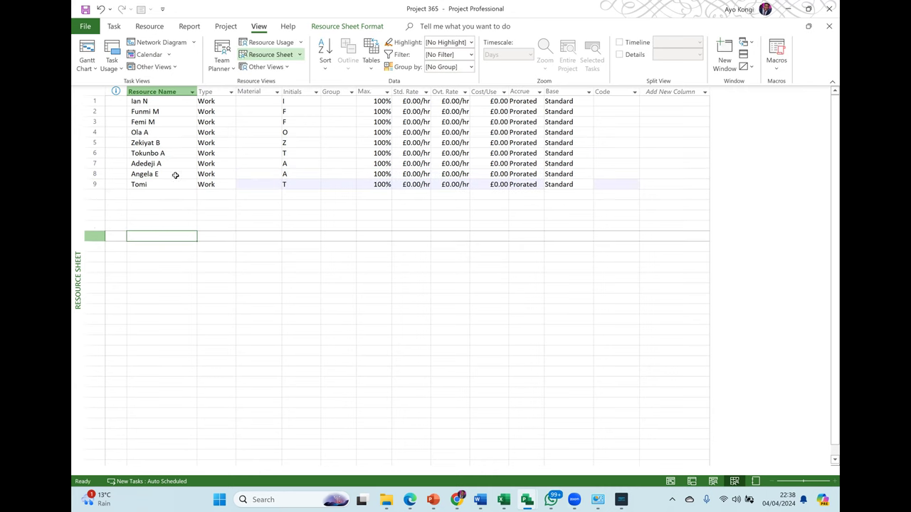
Step: Review the team members listed in rows 1 to 9 of the Resource Name column
key("ctrl+Home")
key("shift+Down")
key("shift+Down")
key("shift+Down")
key("shift+Down")
key("shift+Down")
key("shift+Down")
key("shift+Down")
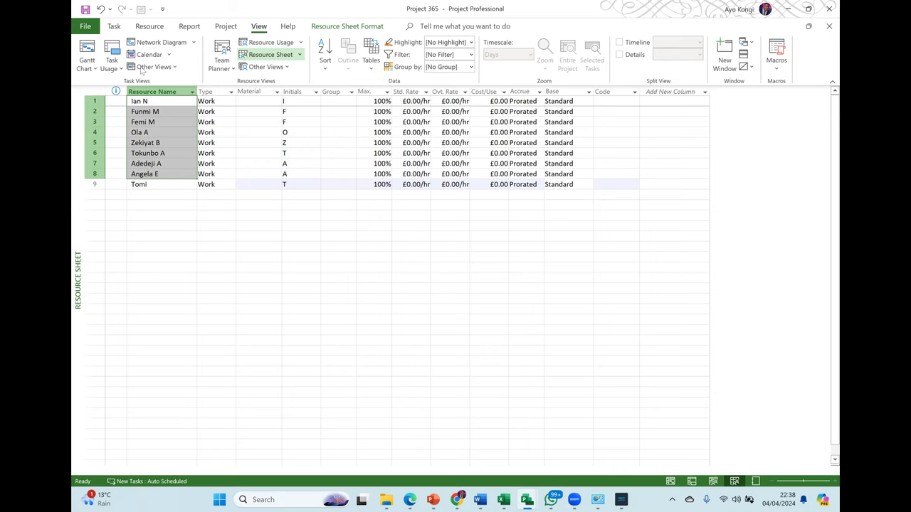
scroll(263, 36, "up", 4)
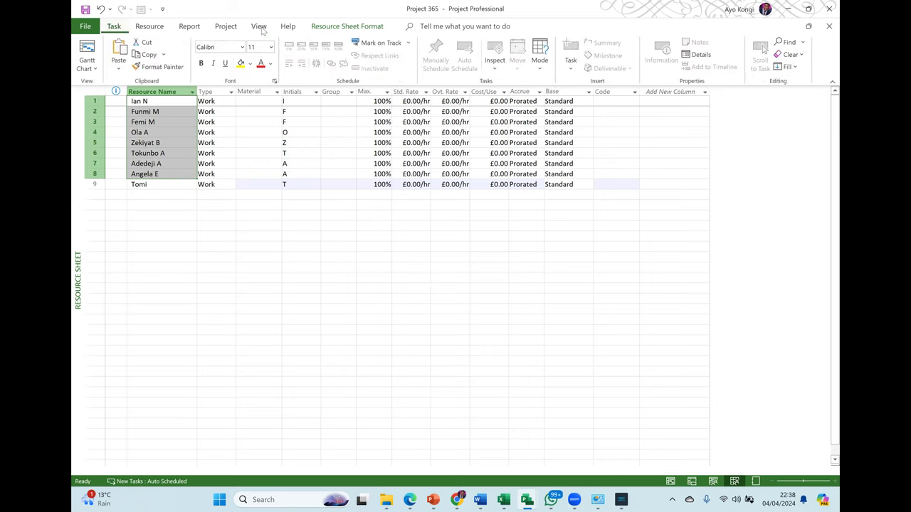
left_click(260, 27)
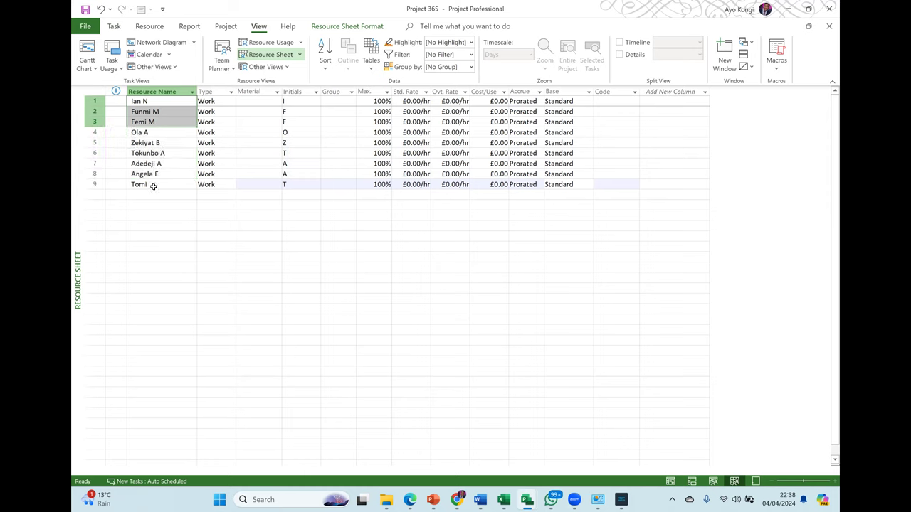
key("shift+Down")
key("shift+Down")
key("shift+Down")
key("shift+Down")
key("shift+Down")
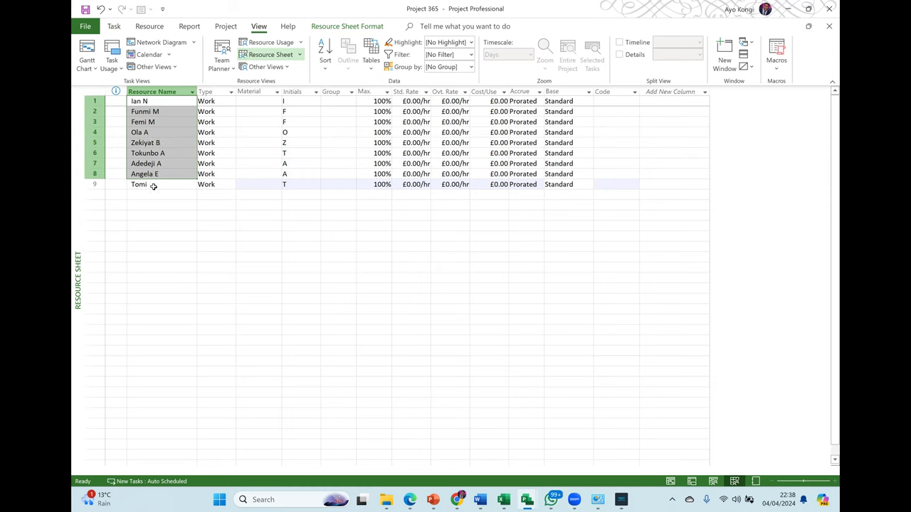
key("shift+Down")
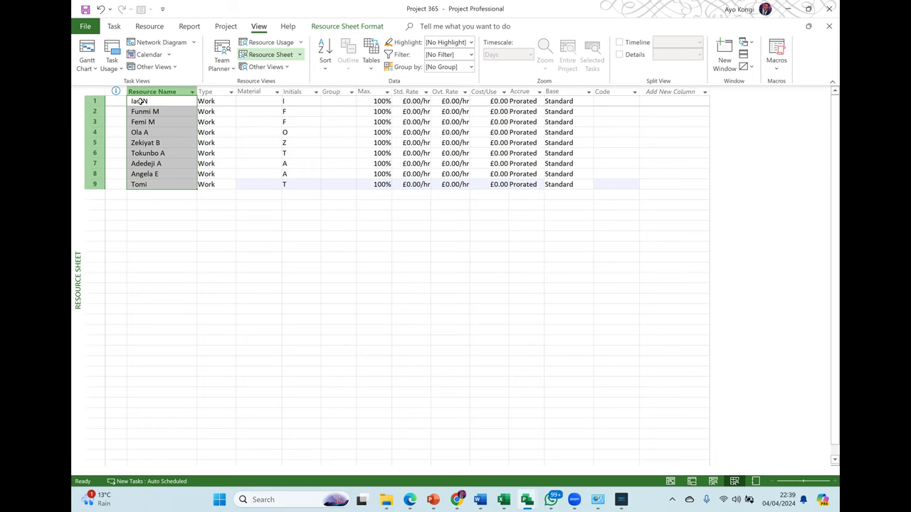
left_click_drag(158, 101, 157, 184)
left_click_drag(158, 137, 158, 142)
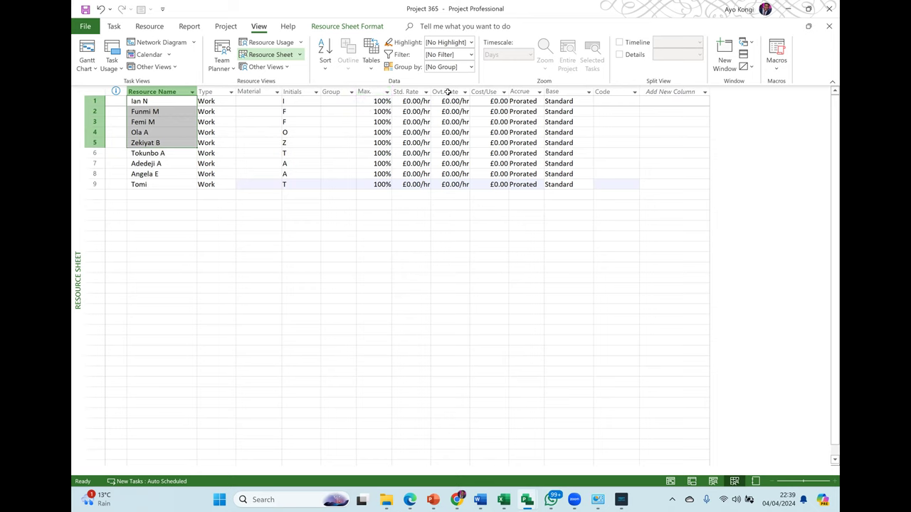
Step: Examine the Max., Std. Rate, Ovt. Rate, Cost/Use and Accrue values of the first five resources
key("ctrl+z")
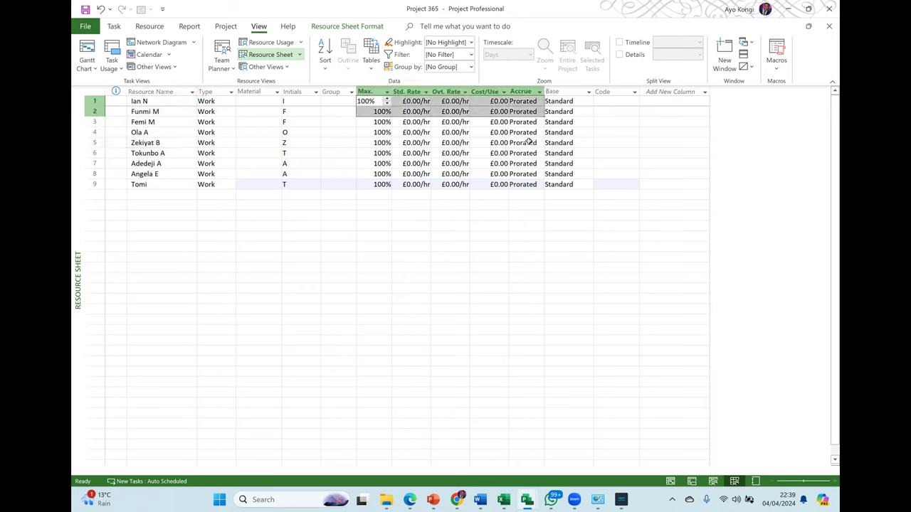
key("shift+Down")
key("shift+Down")
key("shift+Down")
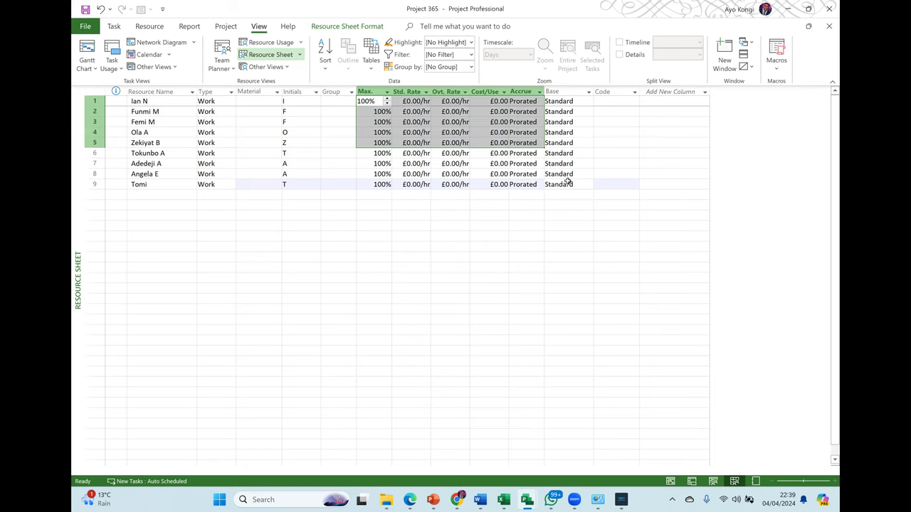
left_click(153, 101)
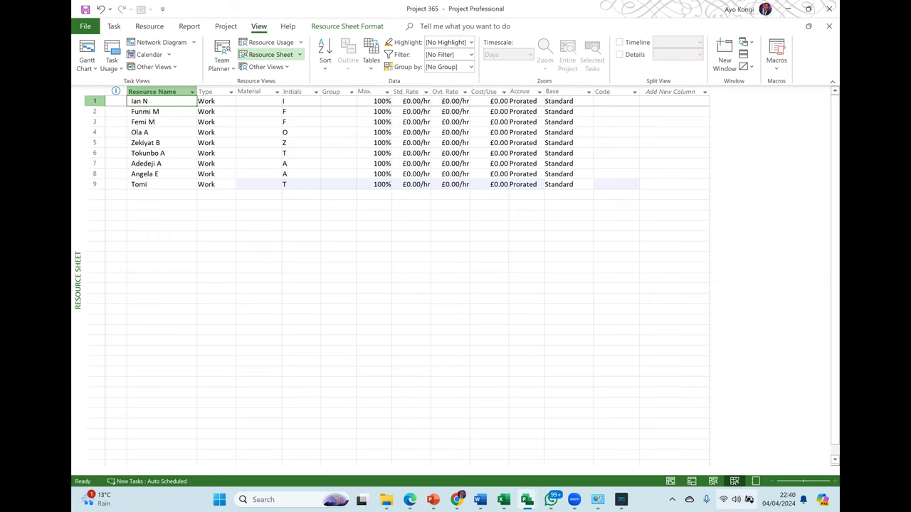
Step: Switch the computer's Wi-Fi connection to the secured network whose name ends in _NEW and return to the Resource Sheet
left_click(736, 499)
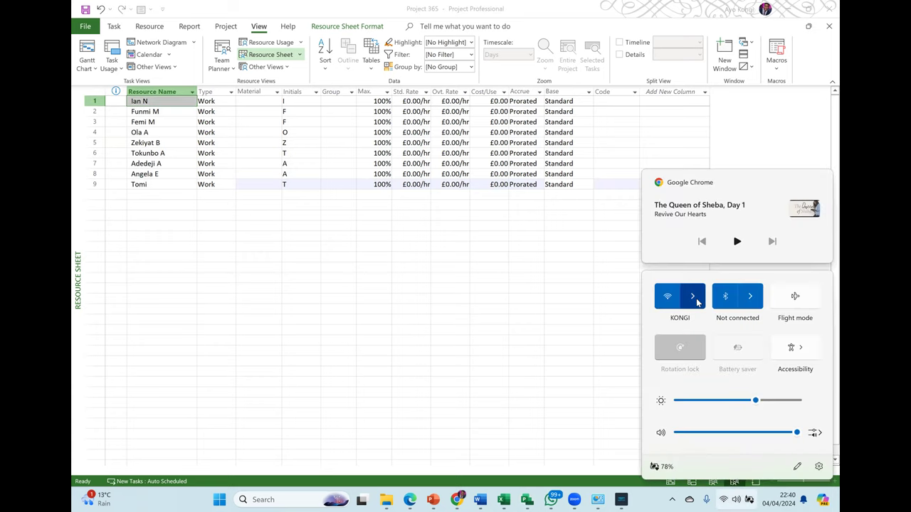
left_click(691, 296)
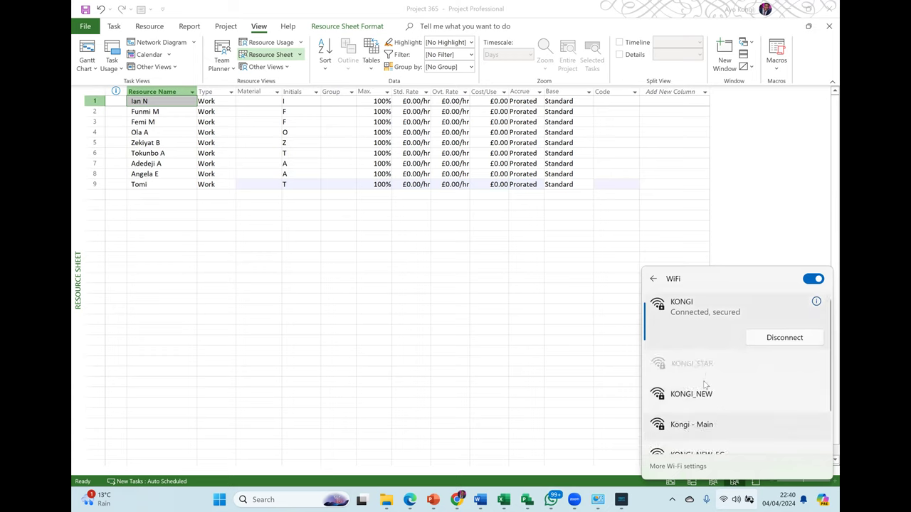
right_click(691, 393)
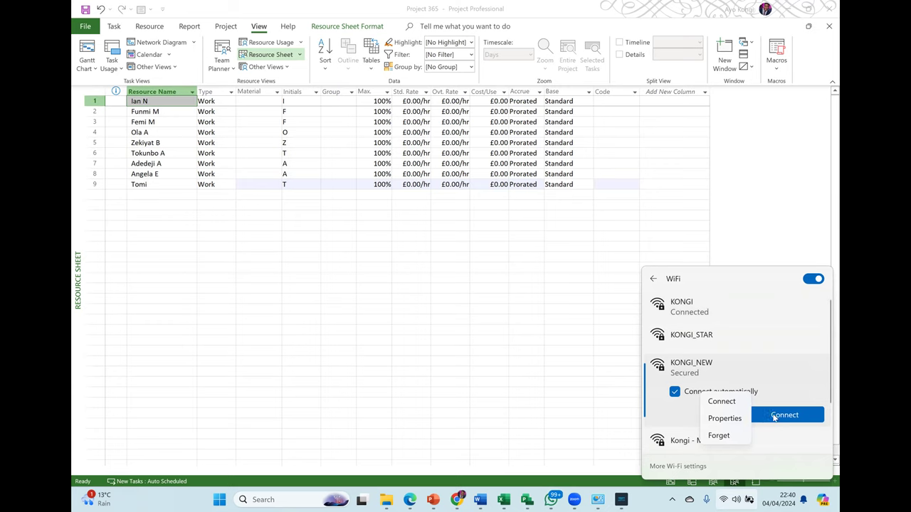
left_click(774, 417)
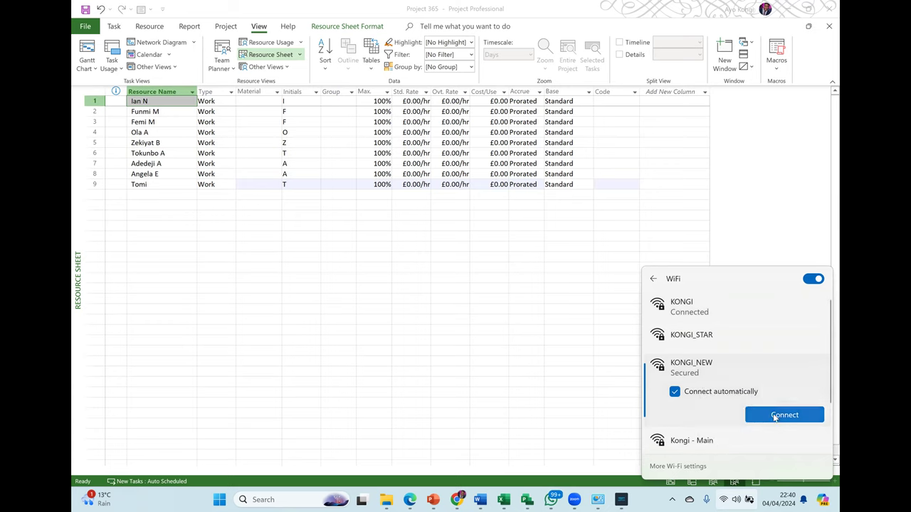
left_click(774, 417)
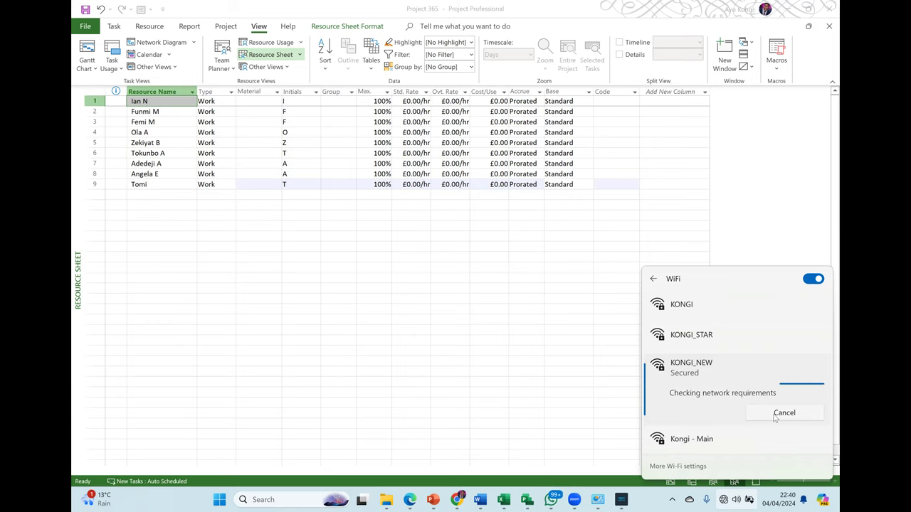
left_click(548, 215)
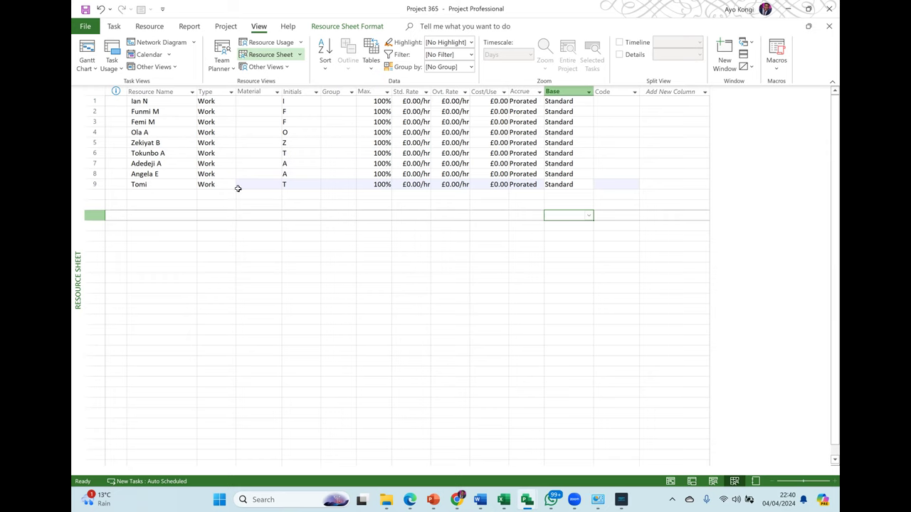
Step: Return to the Gantt Chart view and check the Task Information of the current IT infrastructure assessment task
left_click(150, 98)
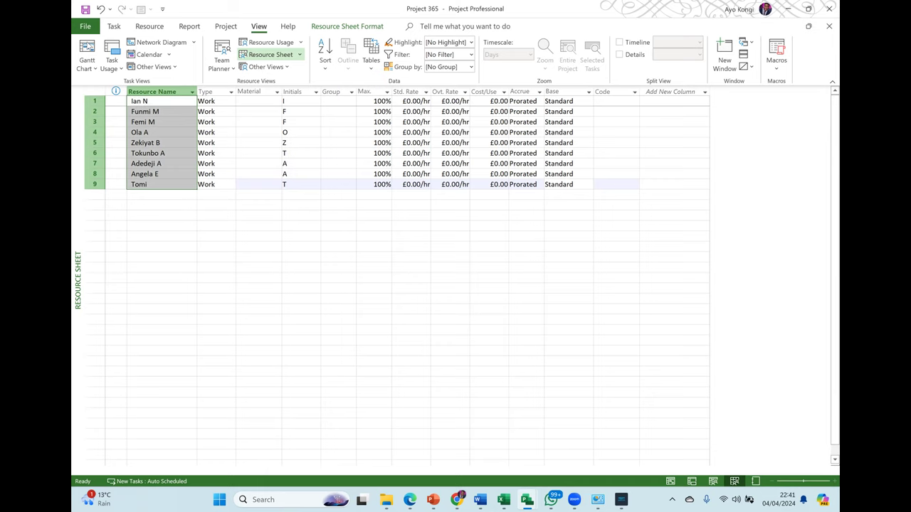
key("ctrl+v")
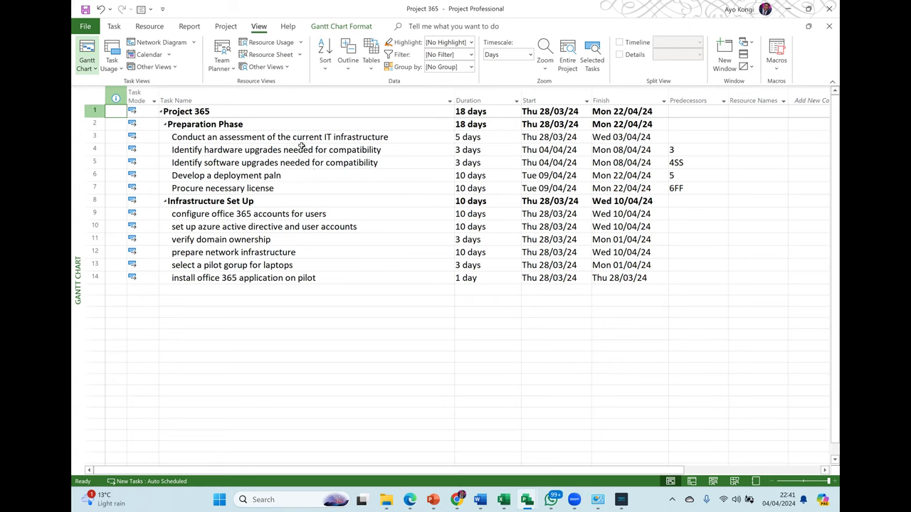
left_click(246, 140)
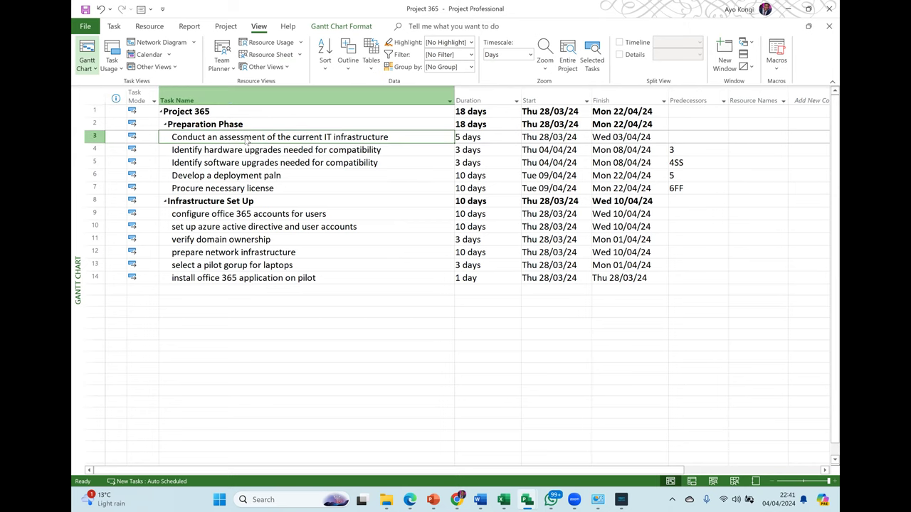
double_click(277, 139)
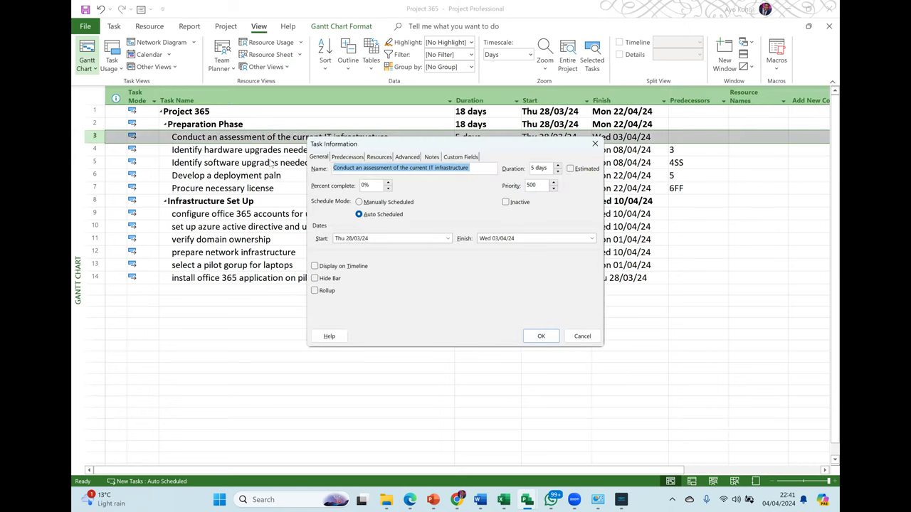
left_click(595, 143)
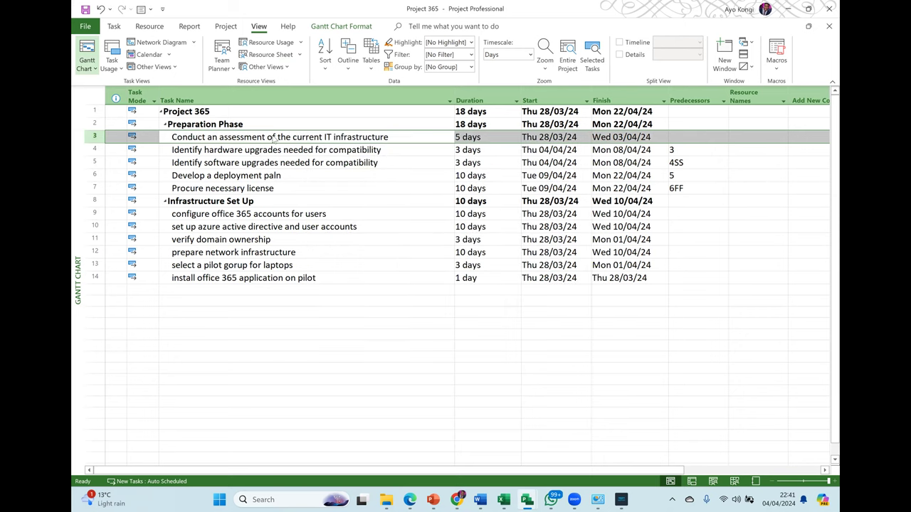
Step: Assign the second and the first person of the resource list to the "Conduct an assessment of the current IT infrastructure" task
double_click(274, 138)
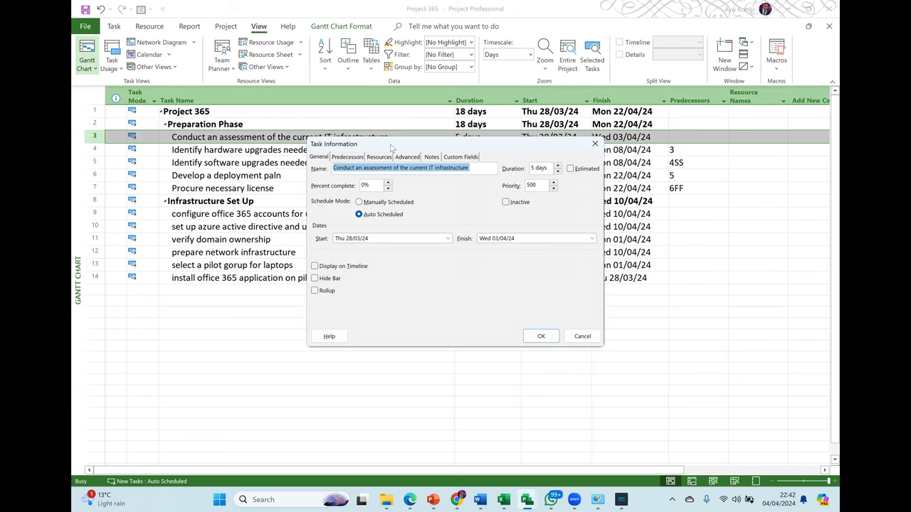
left_click_drag(394, 148, 337, 142)
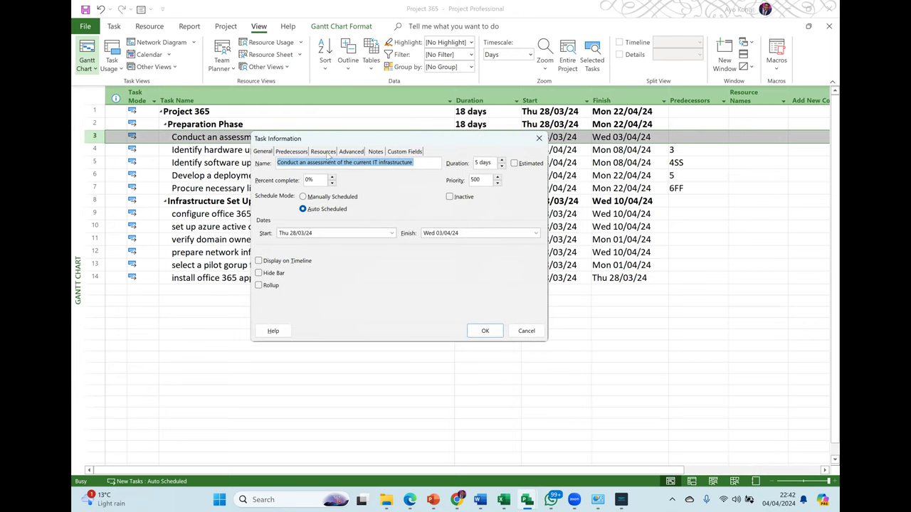
left_click(324, 152)
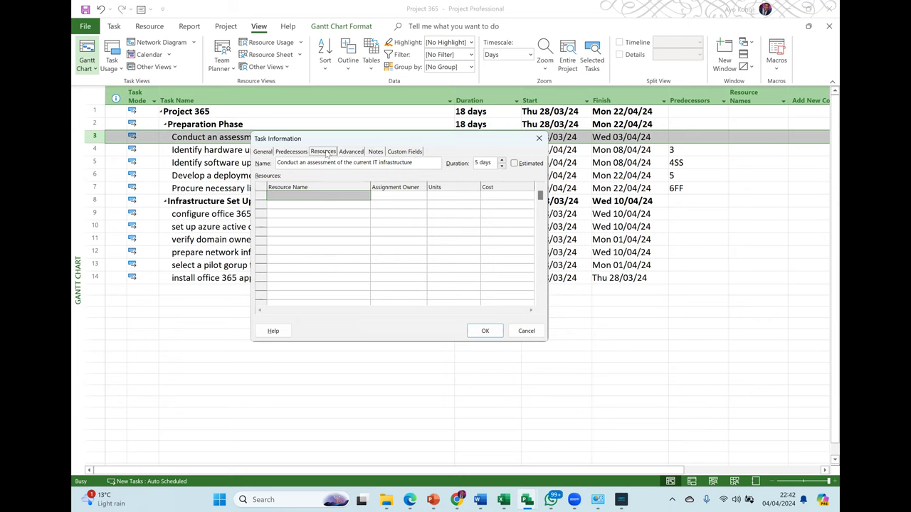
left_click(364, 197)
left_click(364, 197)
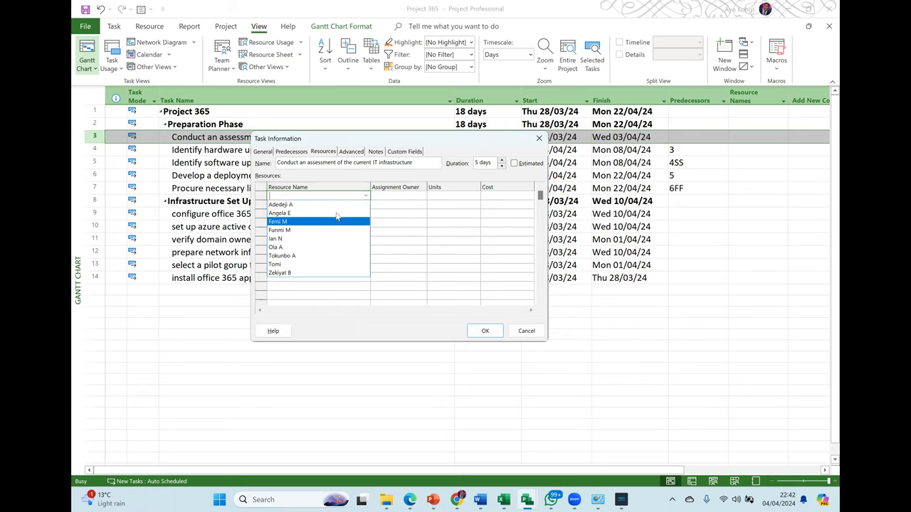
left_click(335, 213)
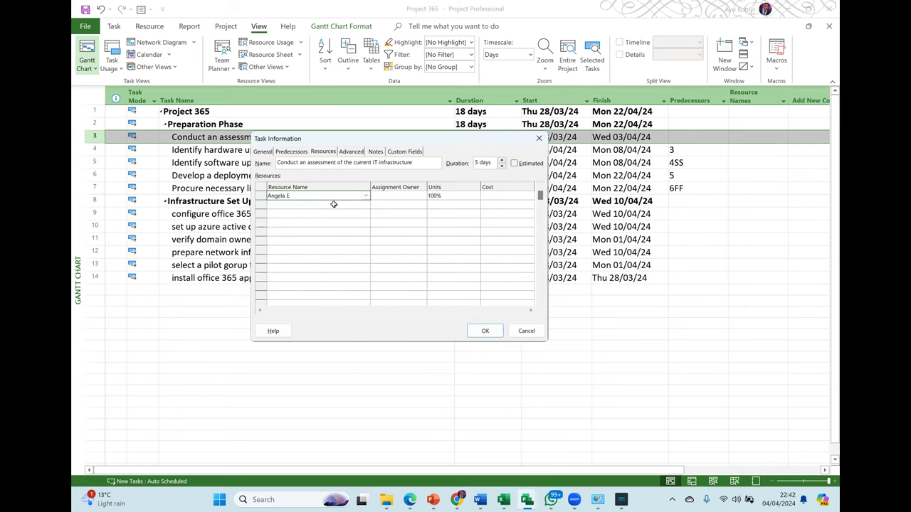
left_click(368, 209)
left_click(367, 206)
left_click(347, 213)
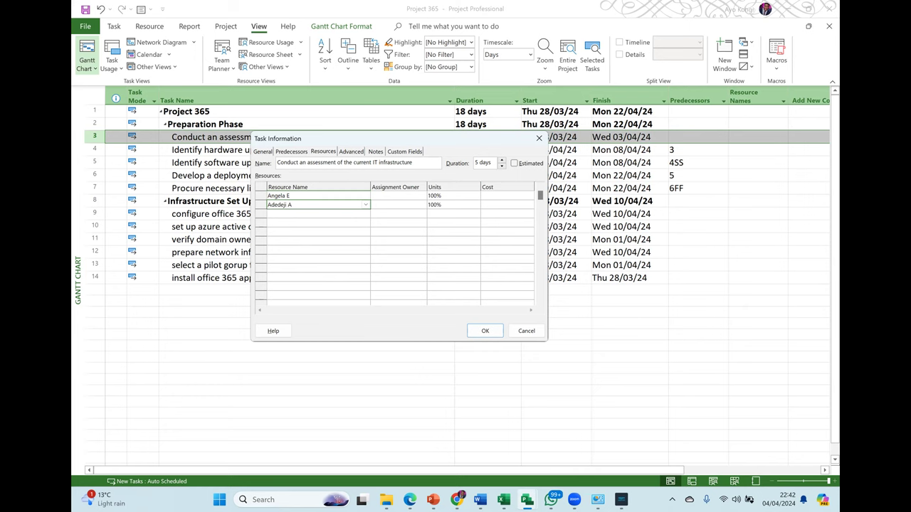
Step: Set the units of both people assigned to the infrastructure assessment task to 50% and apply the assignment
left_click(475, 195)
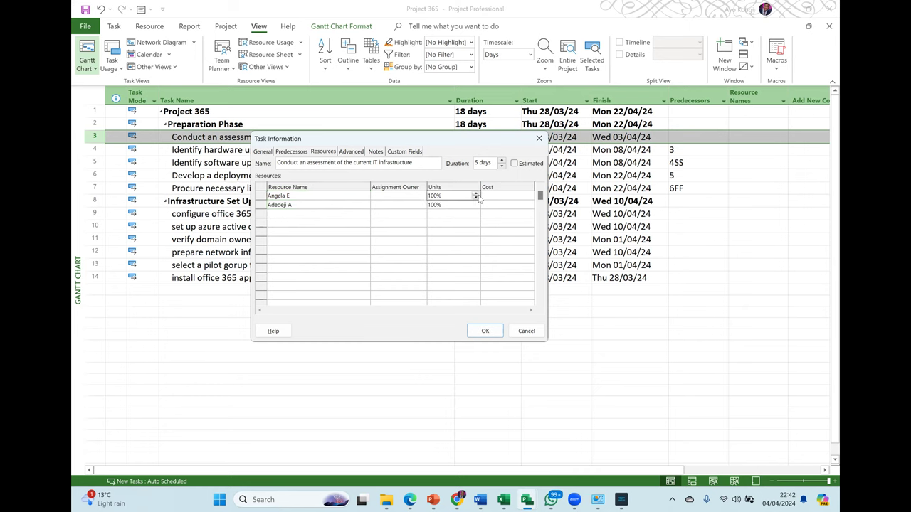
left_click(461, 193)
type("5")
key("BackSpace")
key("BackSpace")
key("BackSpace")
key("BackSpace")
key("BackSpace")
type("50")
left_click(454, 205)
type("50")
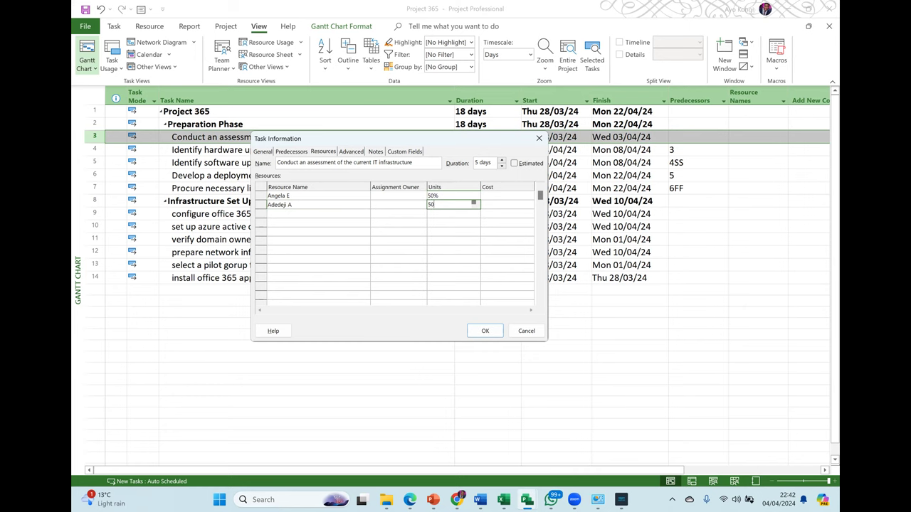
left_click(440, 222)
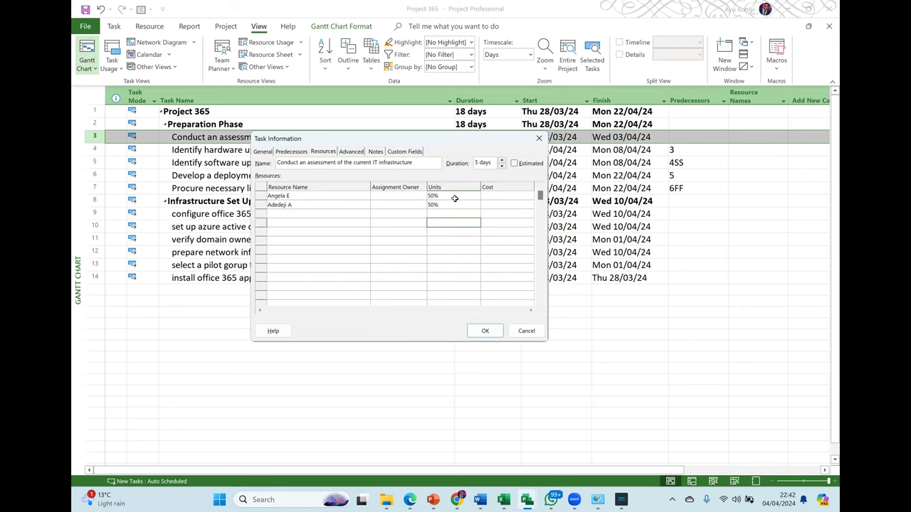
left_click(486, 330)
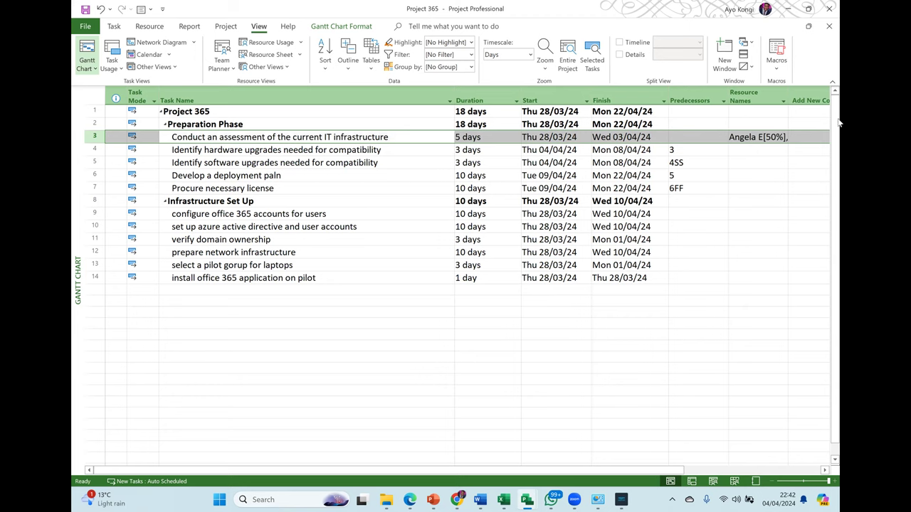
Step: Reveal the Gantt bars beside the task table and zoom the timescale to the entire project
left_click_drag(829, 142, 593, 149)
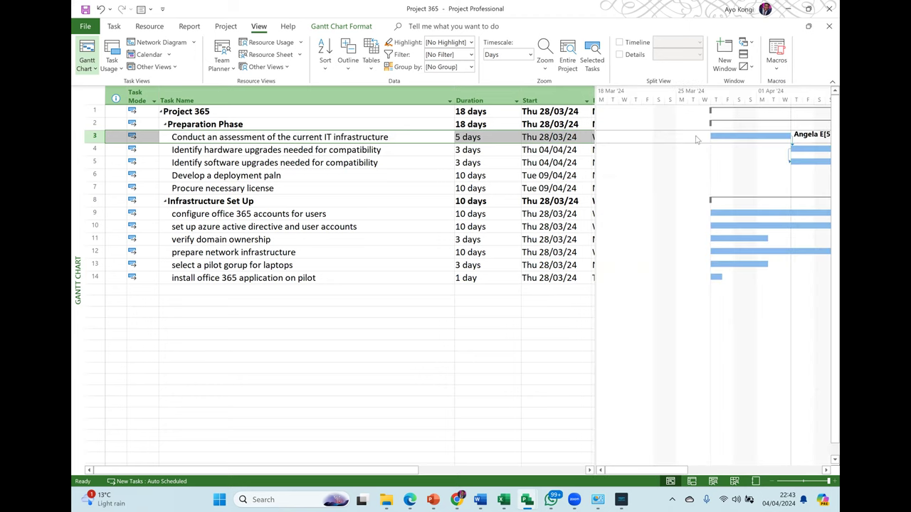
right_click(719, 92)
left_click(730, 114)
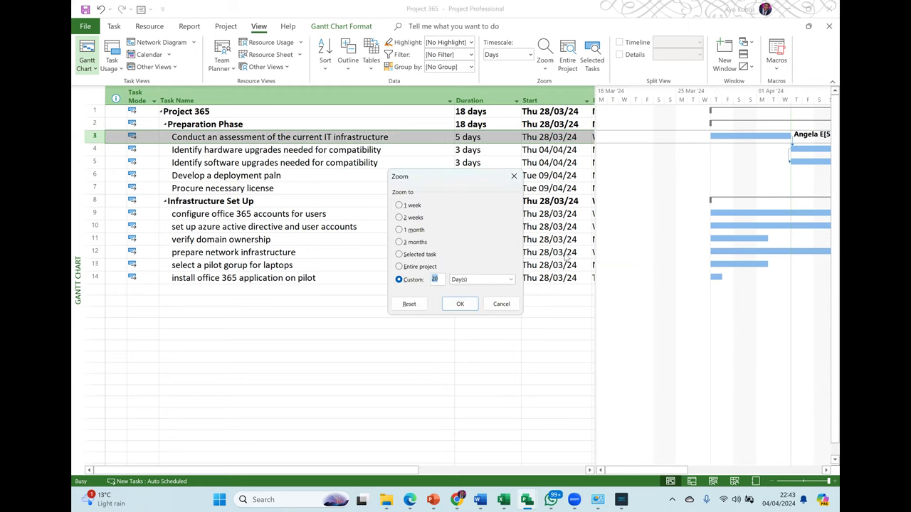
left_click(420, 267)
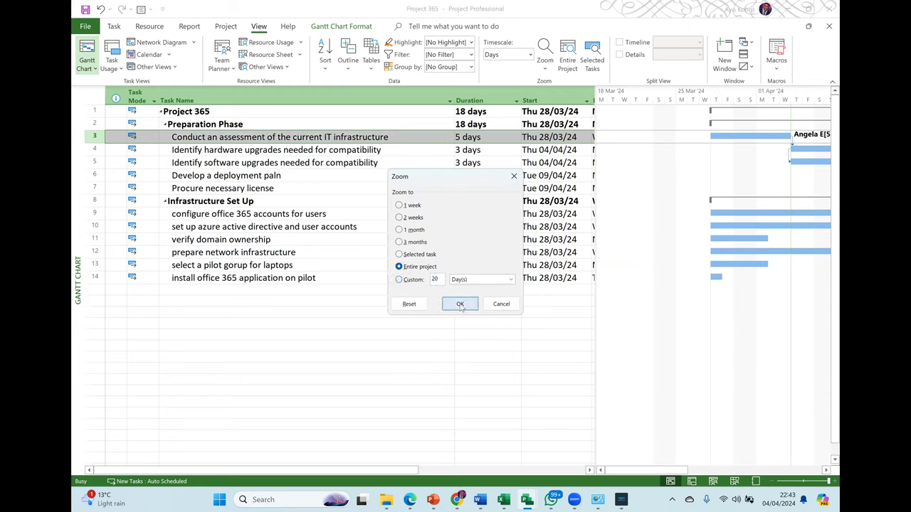
left_click(459, 304)
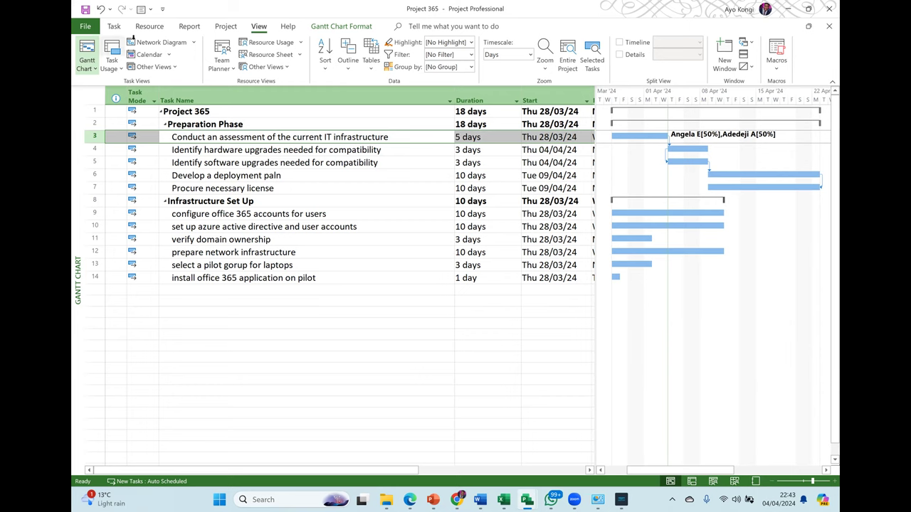
Step: Reopen the Task Information of the infrastructure assessment task and review its general and resource details
left_click(263, 152)
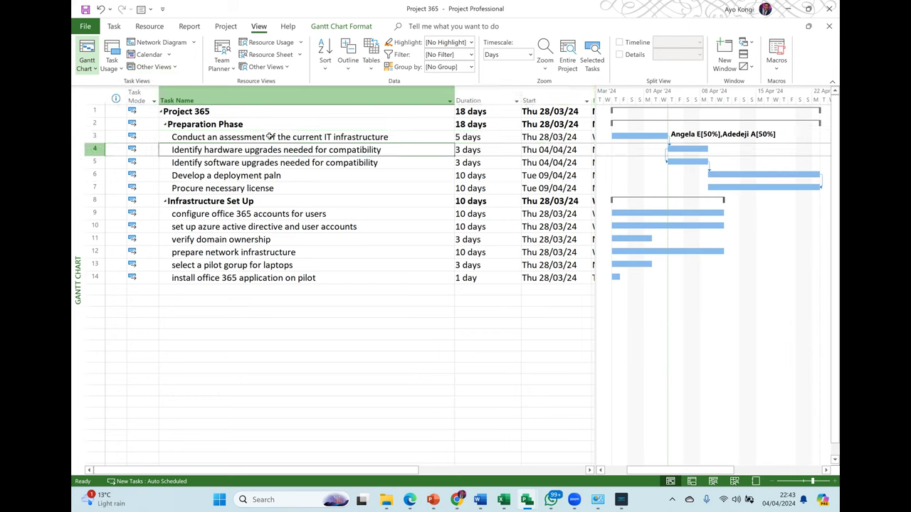
left_click(270, 137)
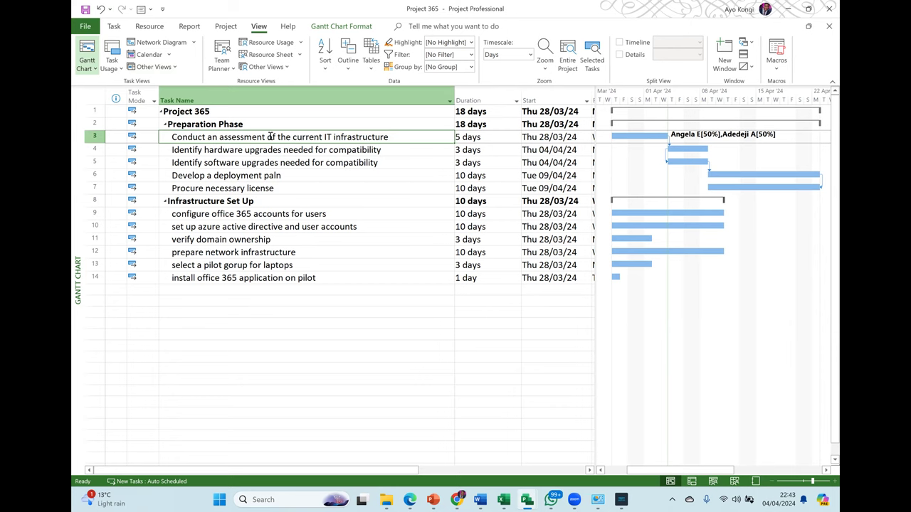
double_click(271, 137)
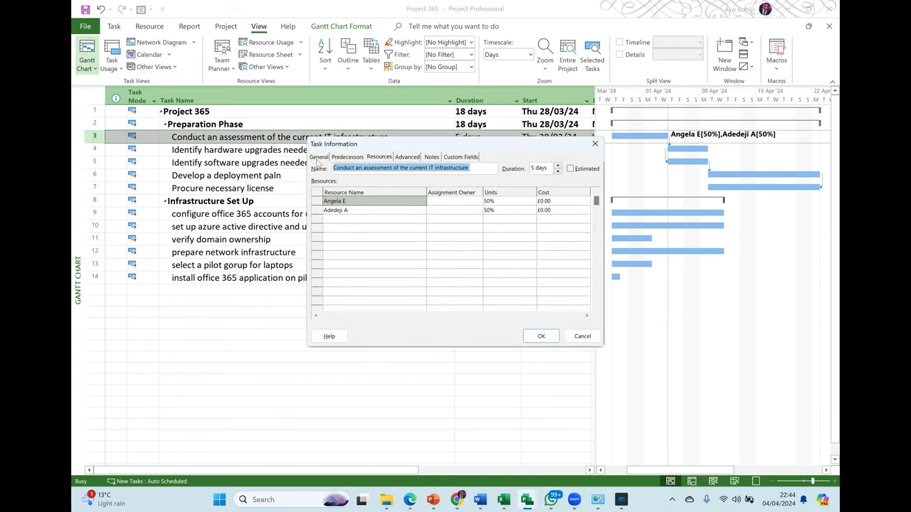
left_click(319, 158)
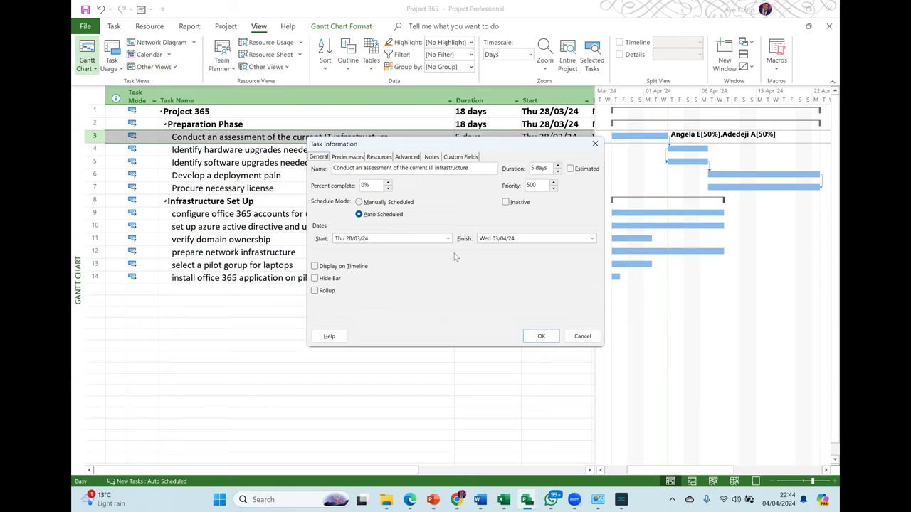
left_click(379, 158)
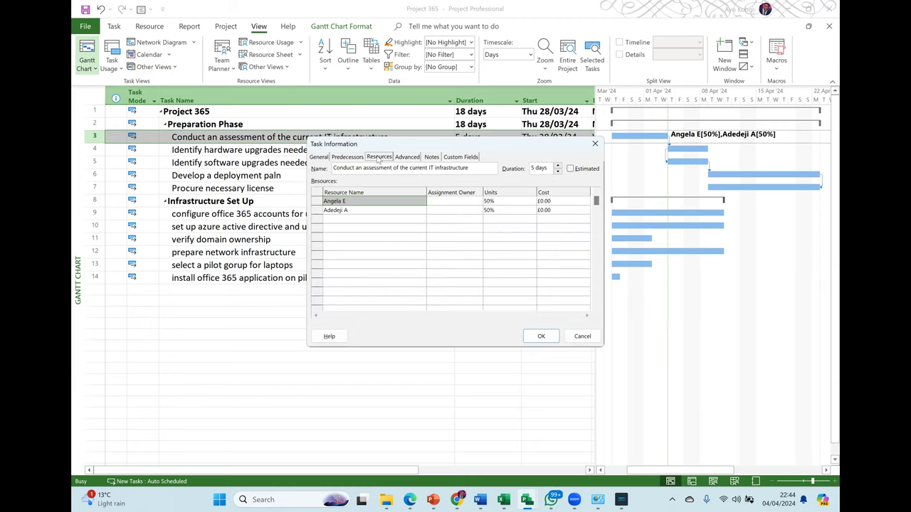
Step: Examine the selectable resource names and the units and cost of both people assigned to the infrastructure assessment task
left_click(418, 202)
left_click(421, 202)
left_click(422, 203)
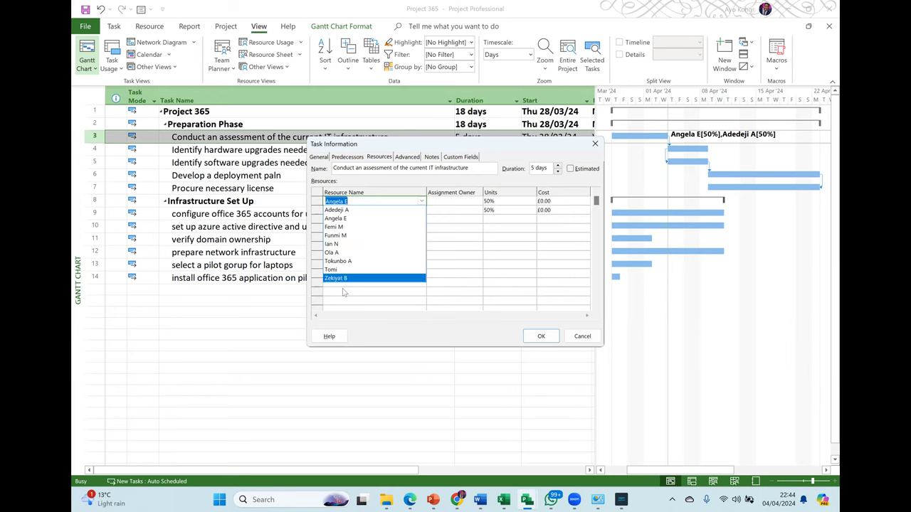
left_click(381, 220)
left_click(516, 202)
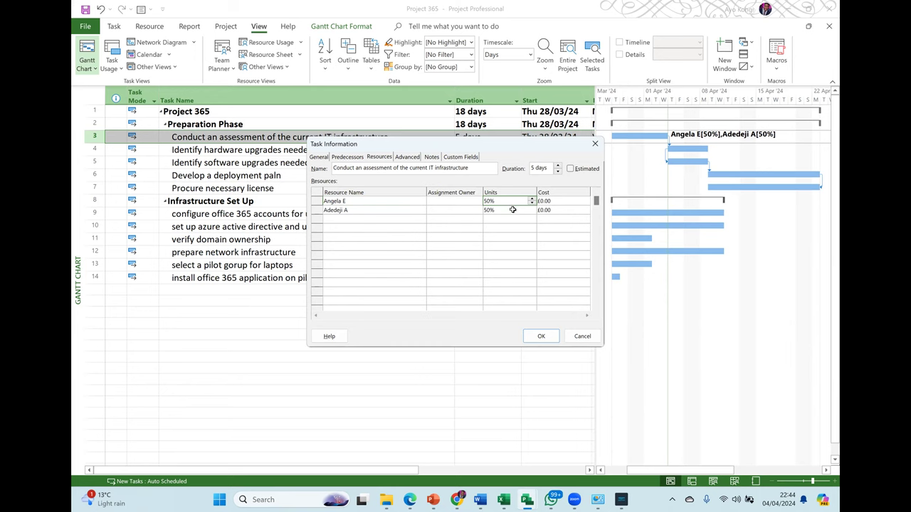
left_click(509, 211)
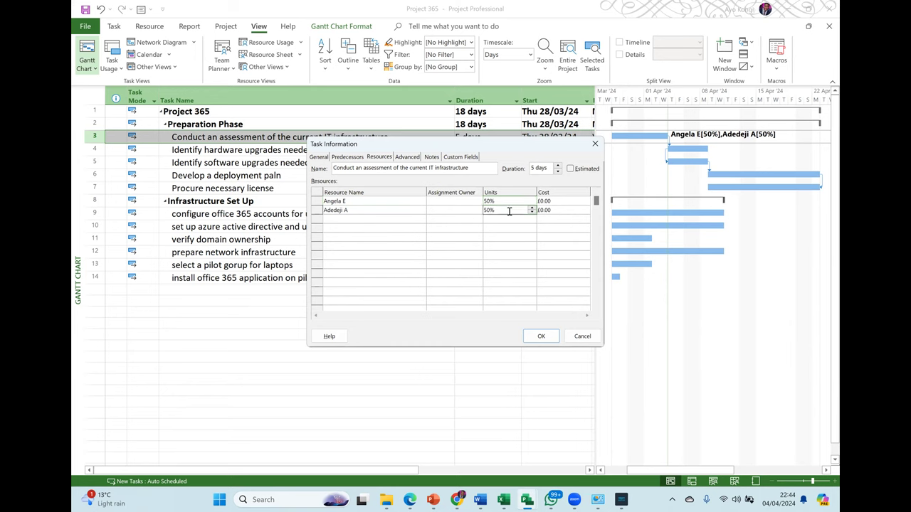
left_click(553, 201)
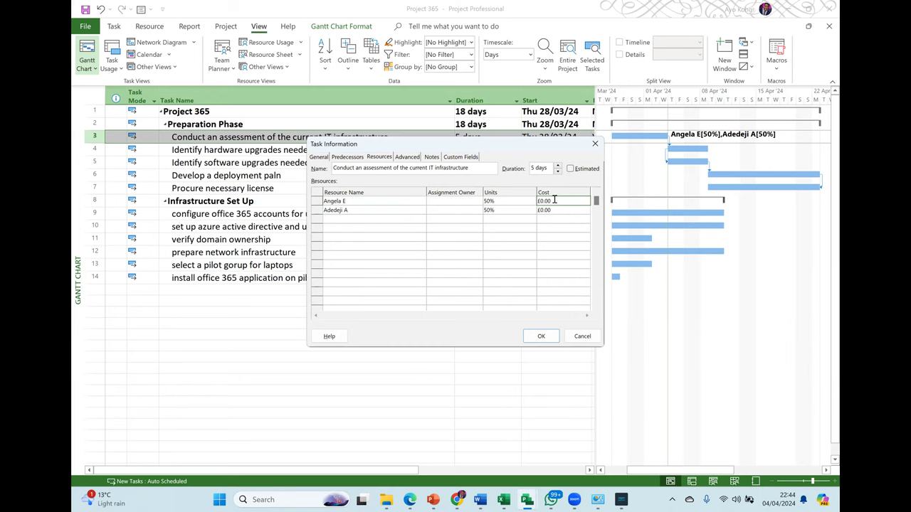
left_click(555, 209)
left_click(541, 337)
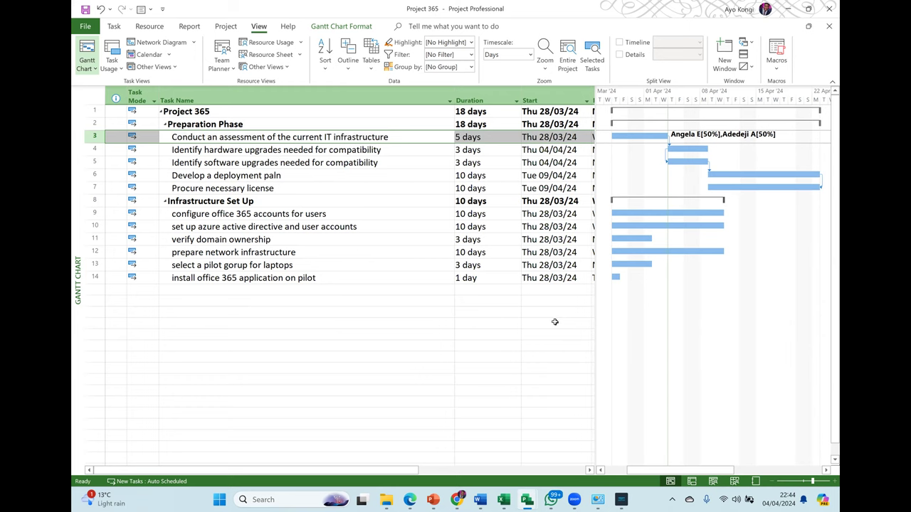
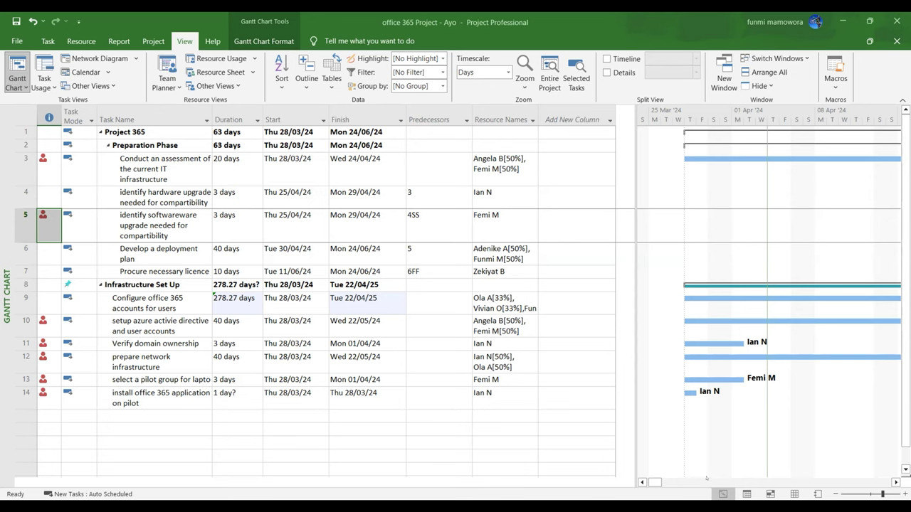
Step: Switch the task mode of the Infrastructure Set Up summary task to Auto Scheduled
scroll(709, 479, "right", 5)
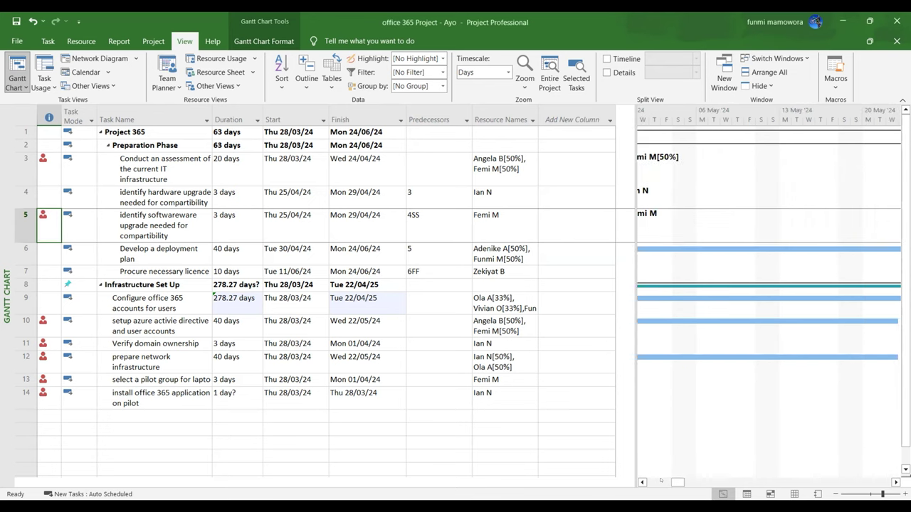
scroll(663, 483, "left", 5)
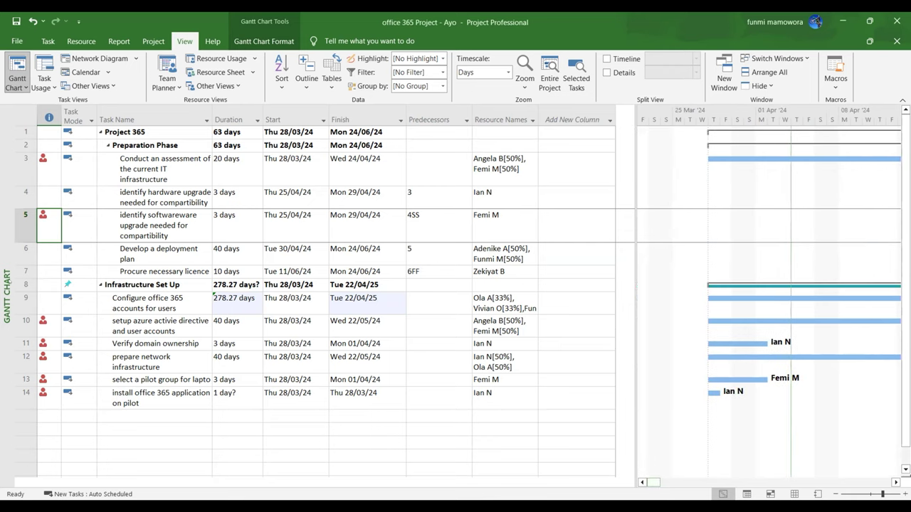
left_click(44, 282)
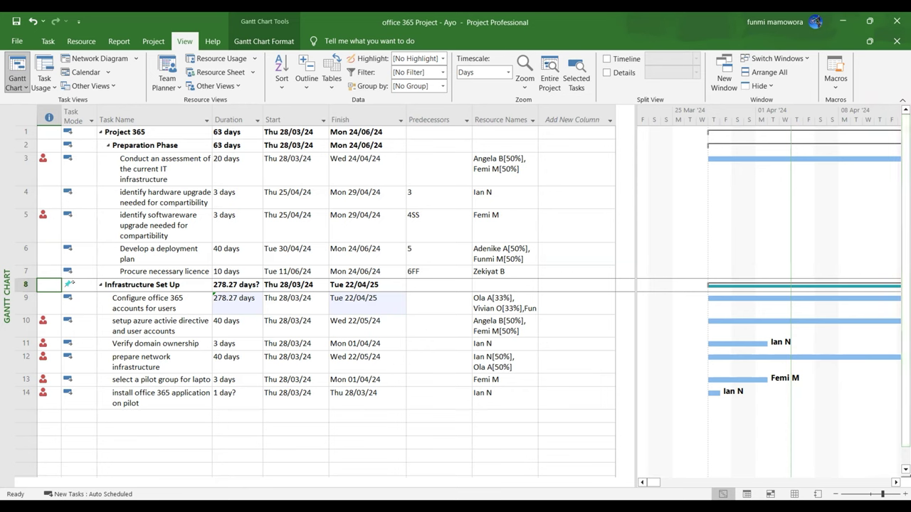
left_click(71, 283)
left_click(91, 283)
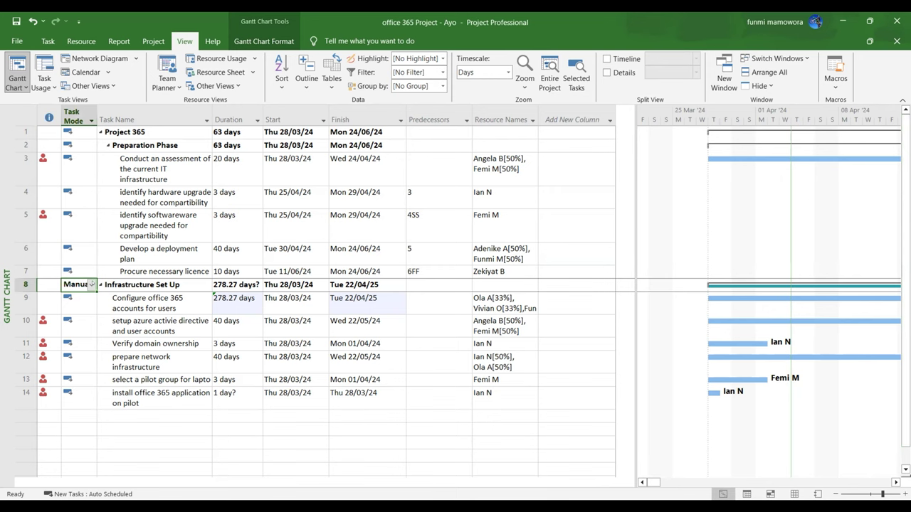
left_click(91, 284)
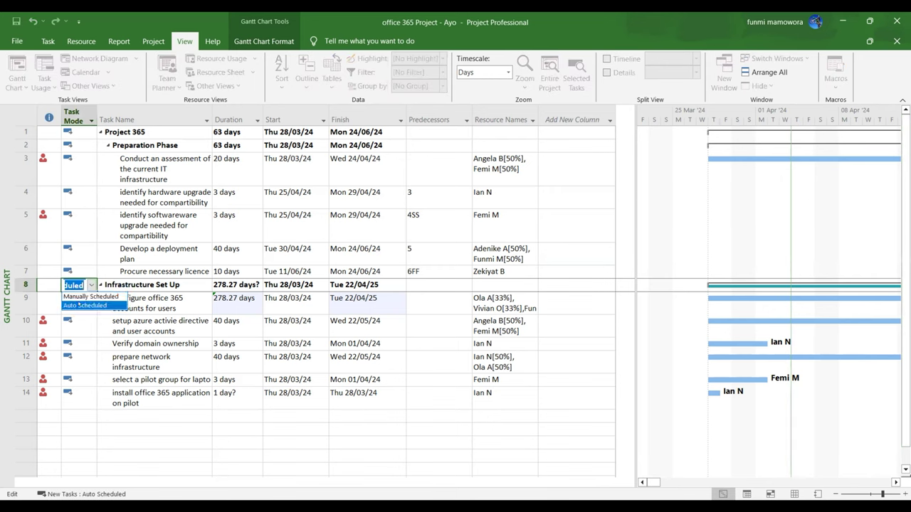
left_click(82, 305)
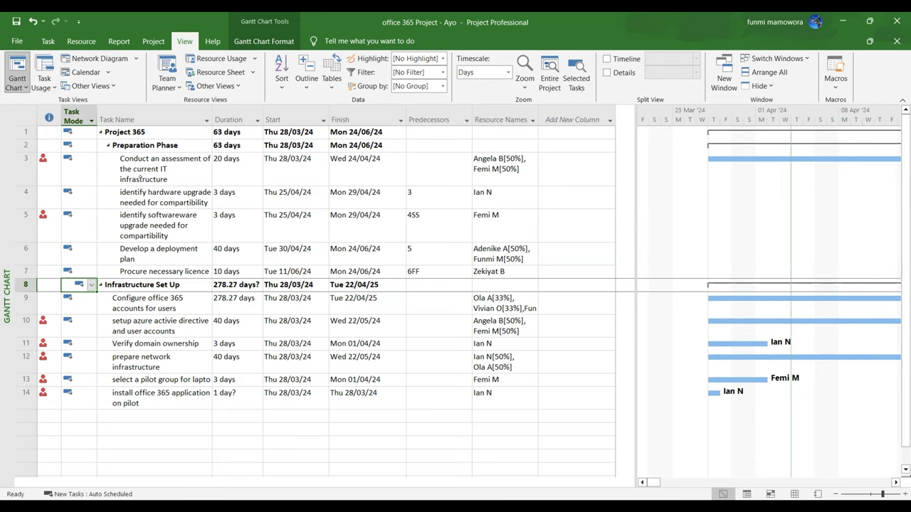
Step: Set the duration of the task for configuring Office 365 accounts for users to 50 days
left_click(235, 302)
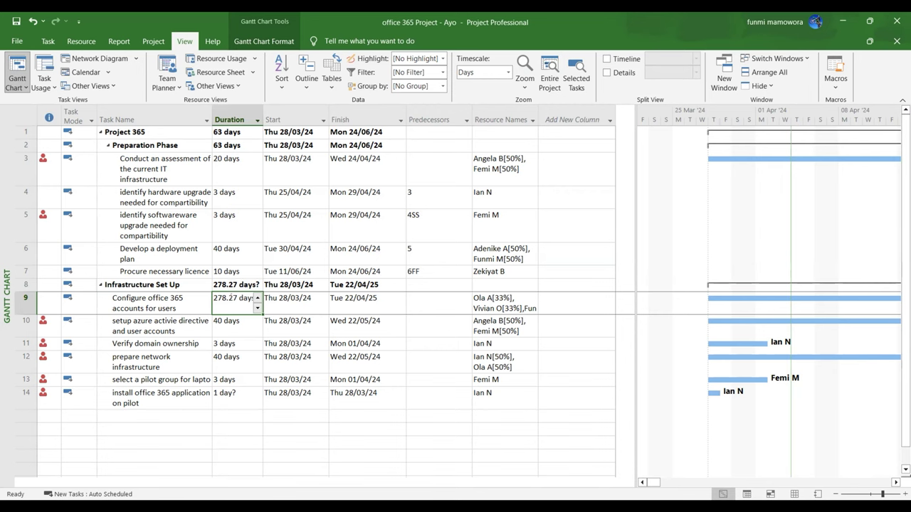
left_click(236, 298)
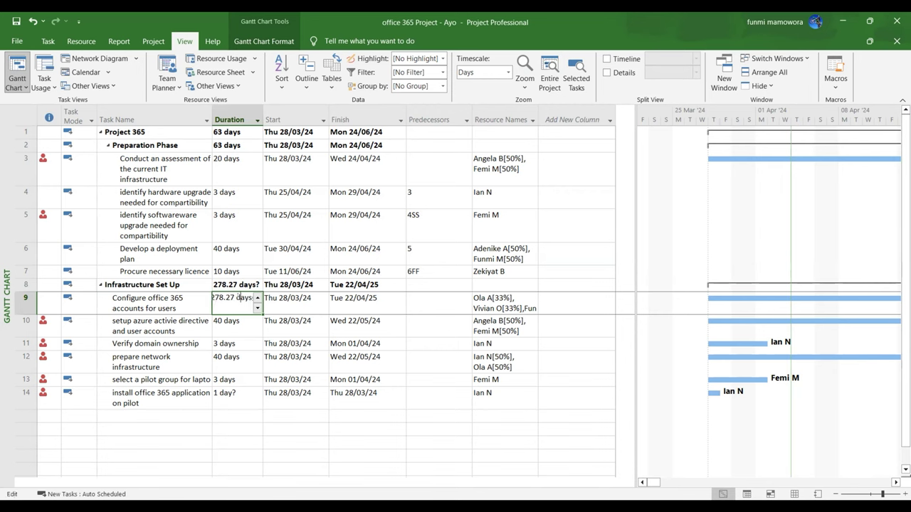
left_click_drag(236, 298, 192, 297)
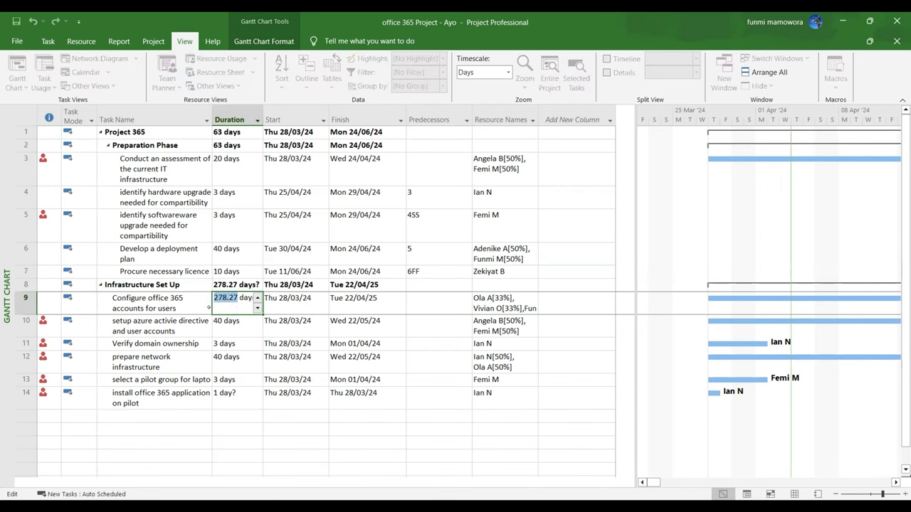
type("50")
key("Return")
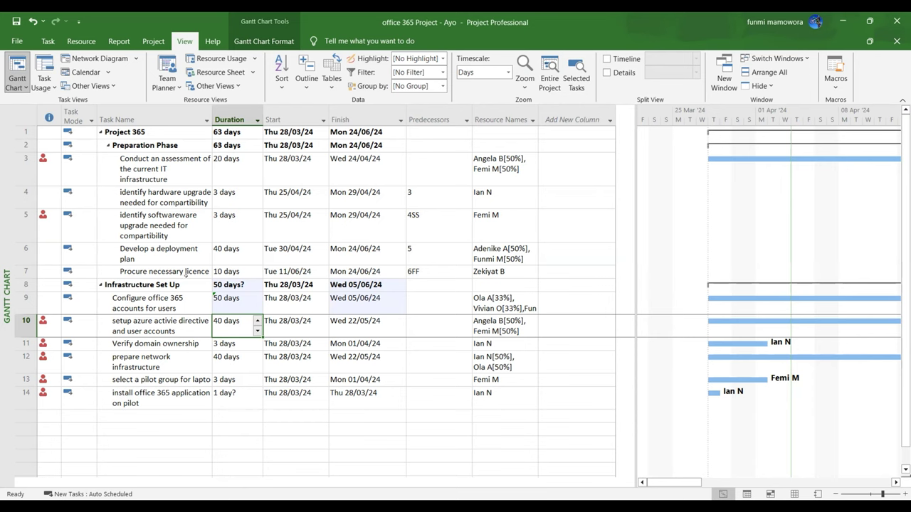
Step: Link the Infrastructure Set Up subtasks finish-to-start in listed order, from configuring Office 365 accounts through installing the Office 365 application on pilot
left_click(226, 299)
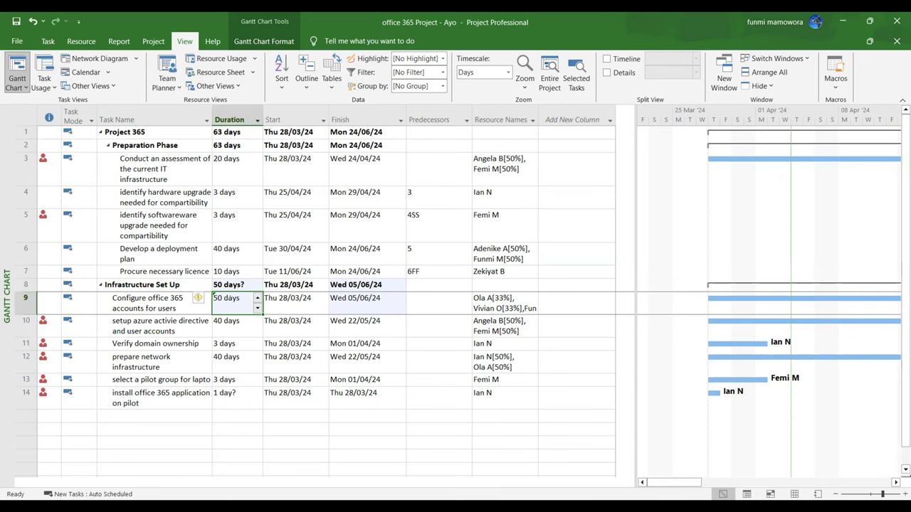
left_click_drag(223, 311, 225, 326)
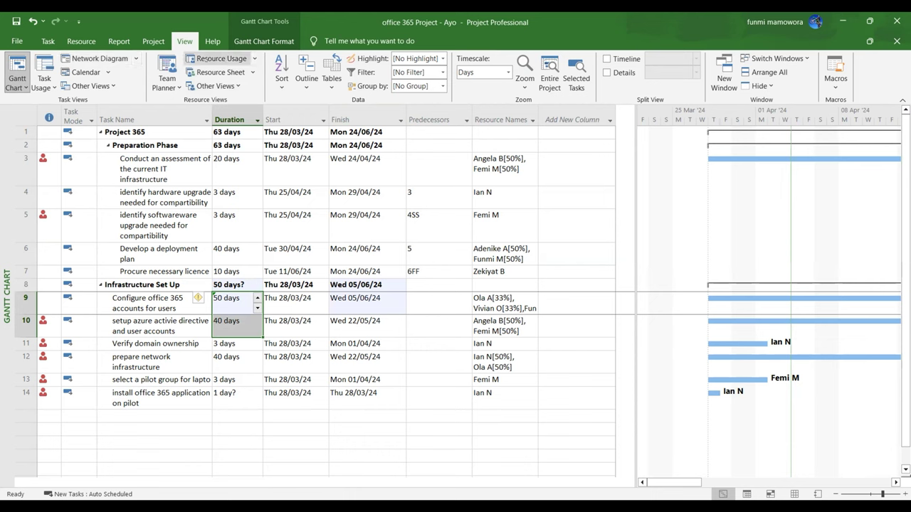
left_click(47, 42)
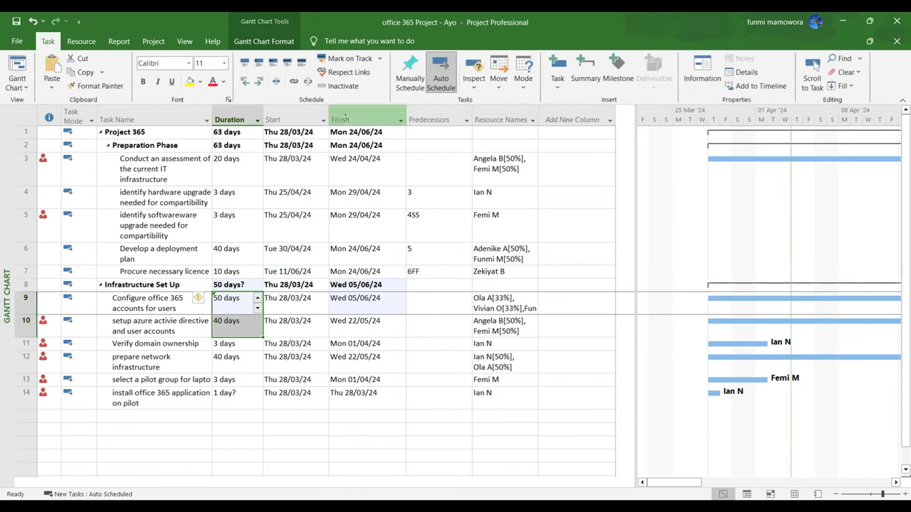
key("ctrl+F2")
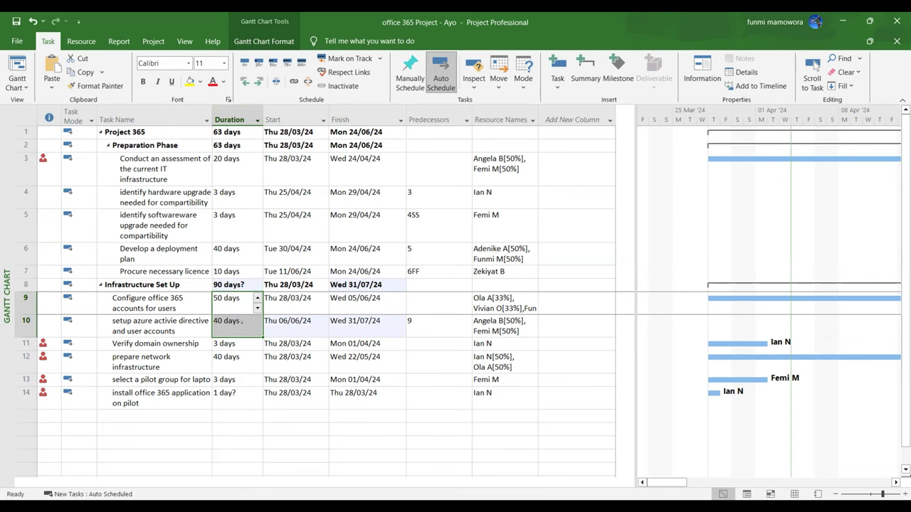
left_click_drag(242, 322, 219, 392)
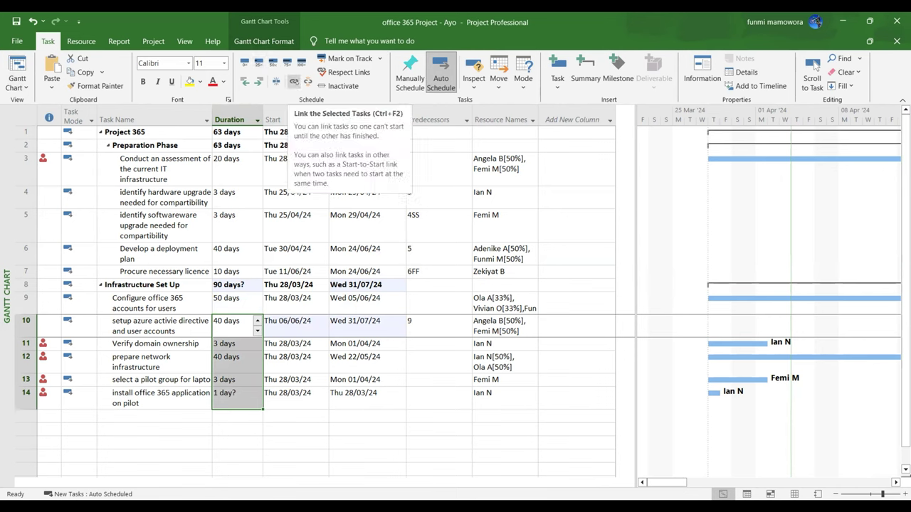
left_click(293, 81)
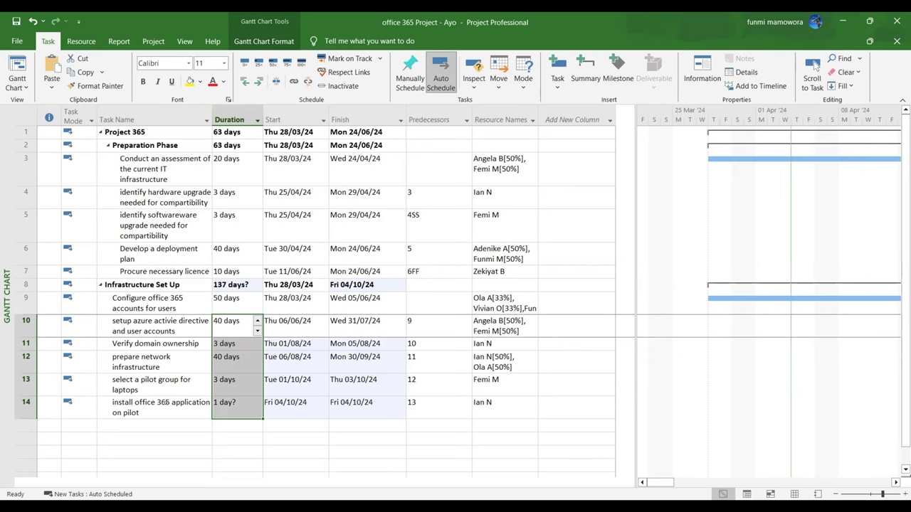
scroll(338, 192, "down", 1)
scroll(317, 215, "up", 1)
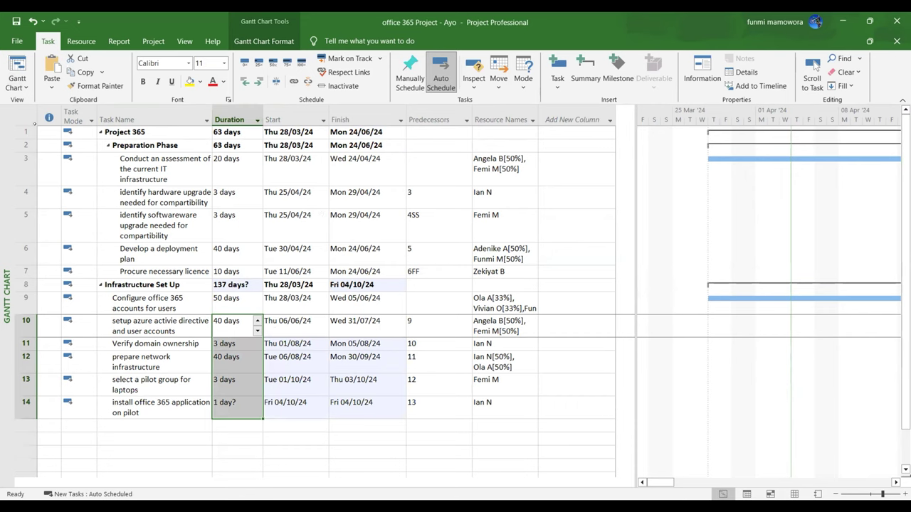